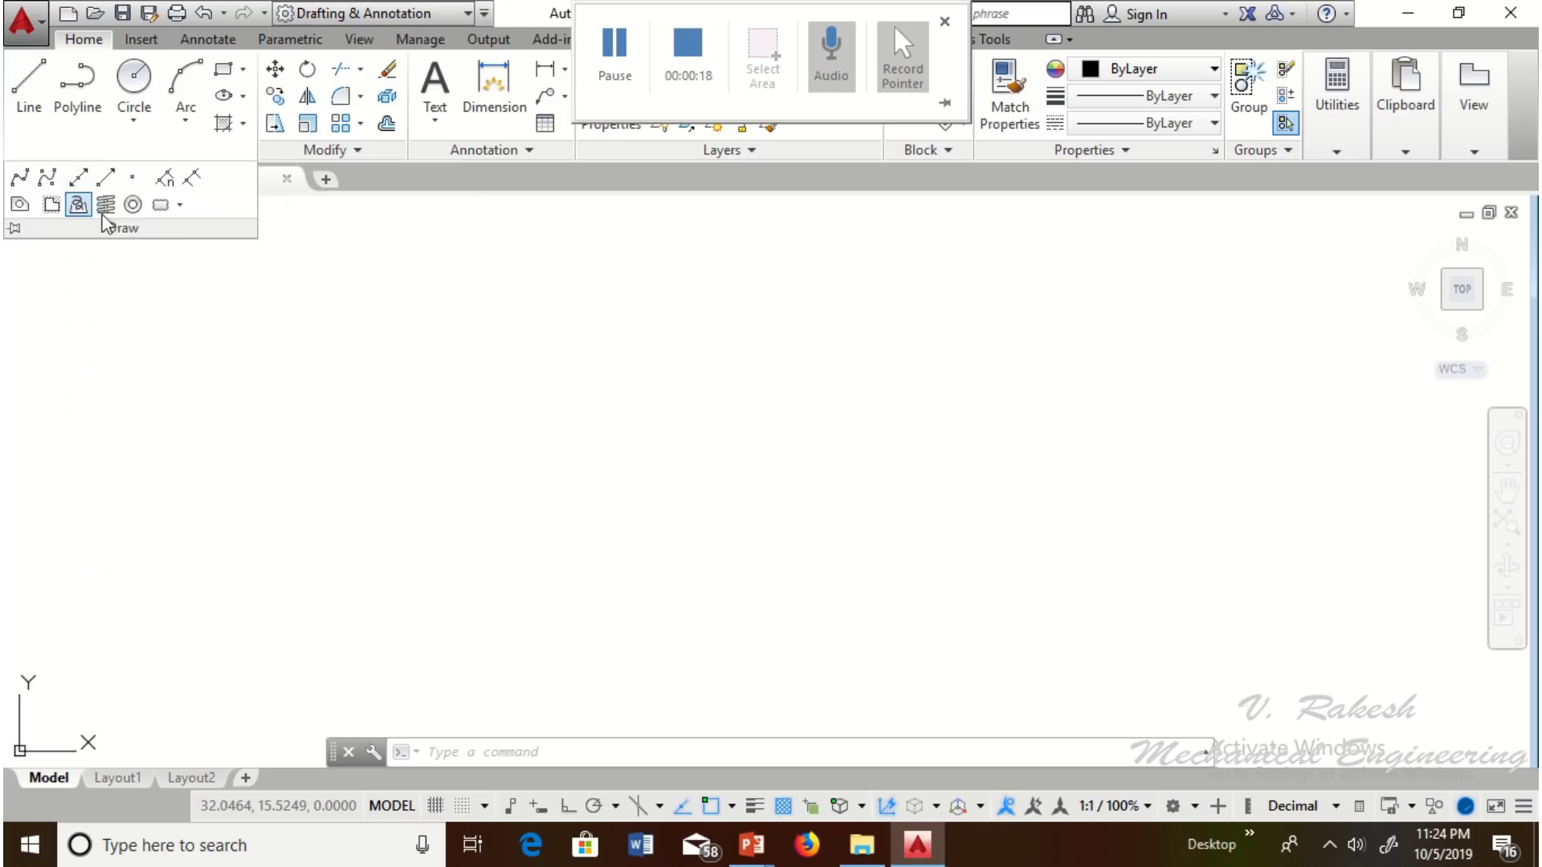
Step: Draw four horizontal construction lines with XLINE, spaced one above another across the drawing area
click(504, 729)
key(Escape)
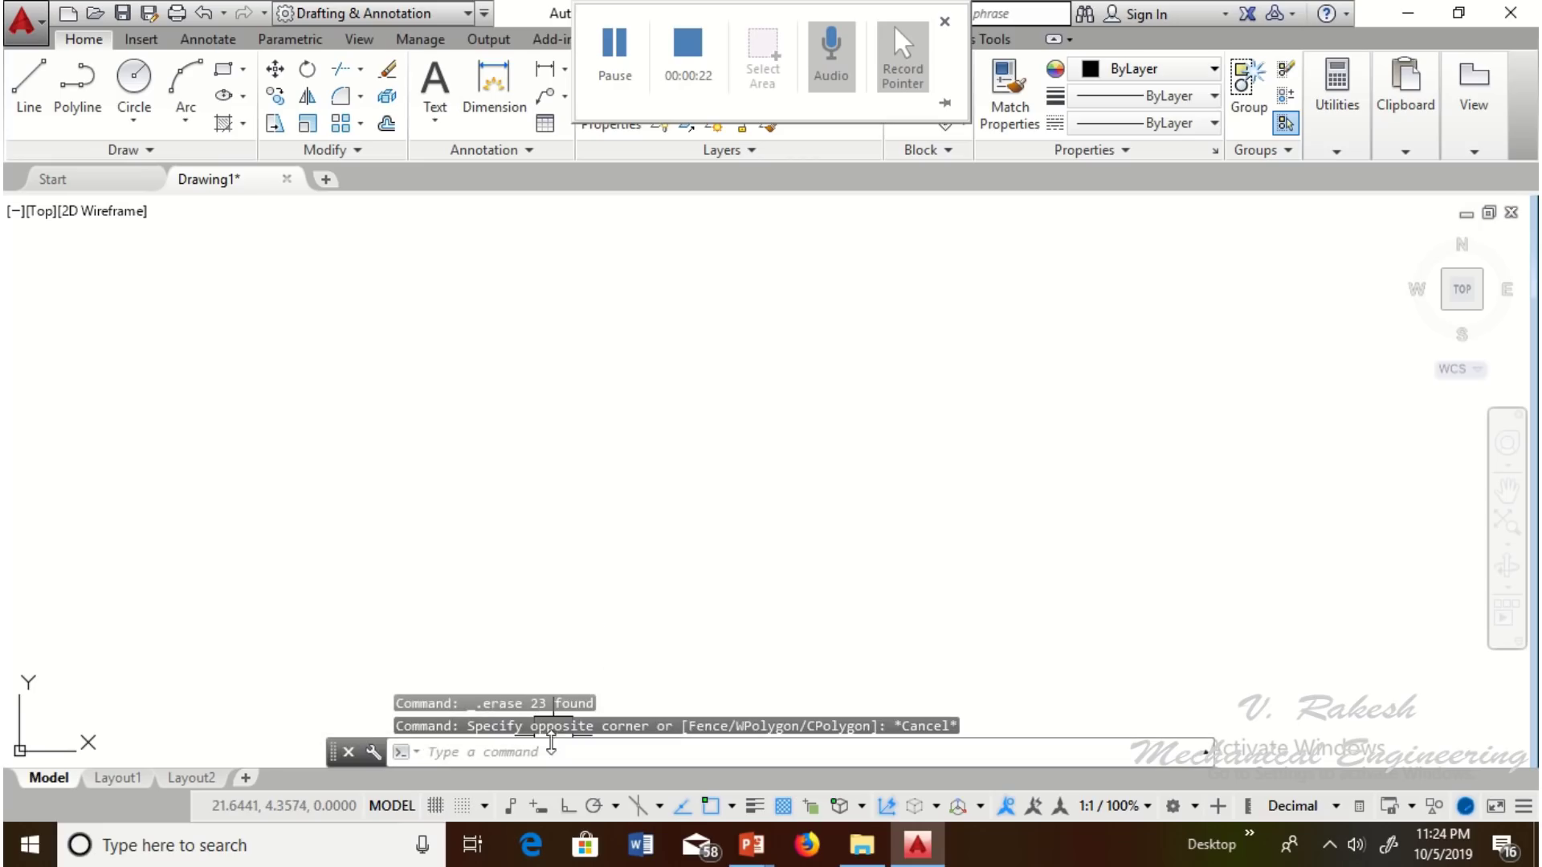
text(x)
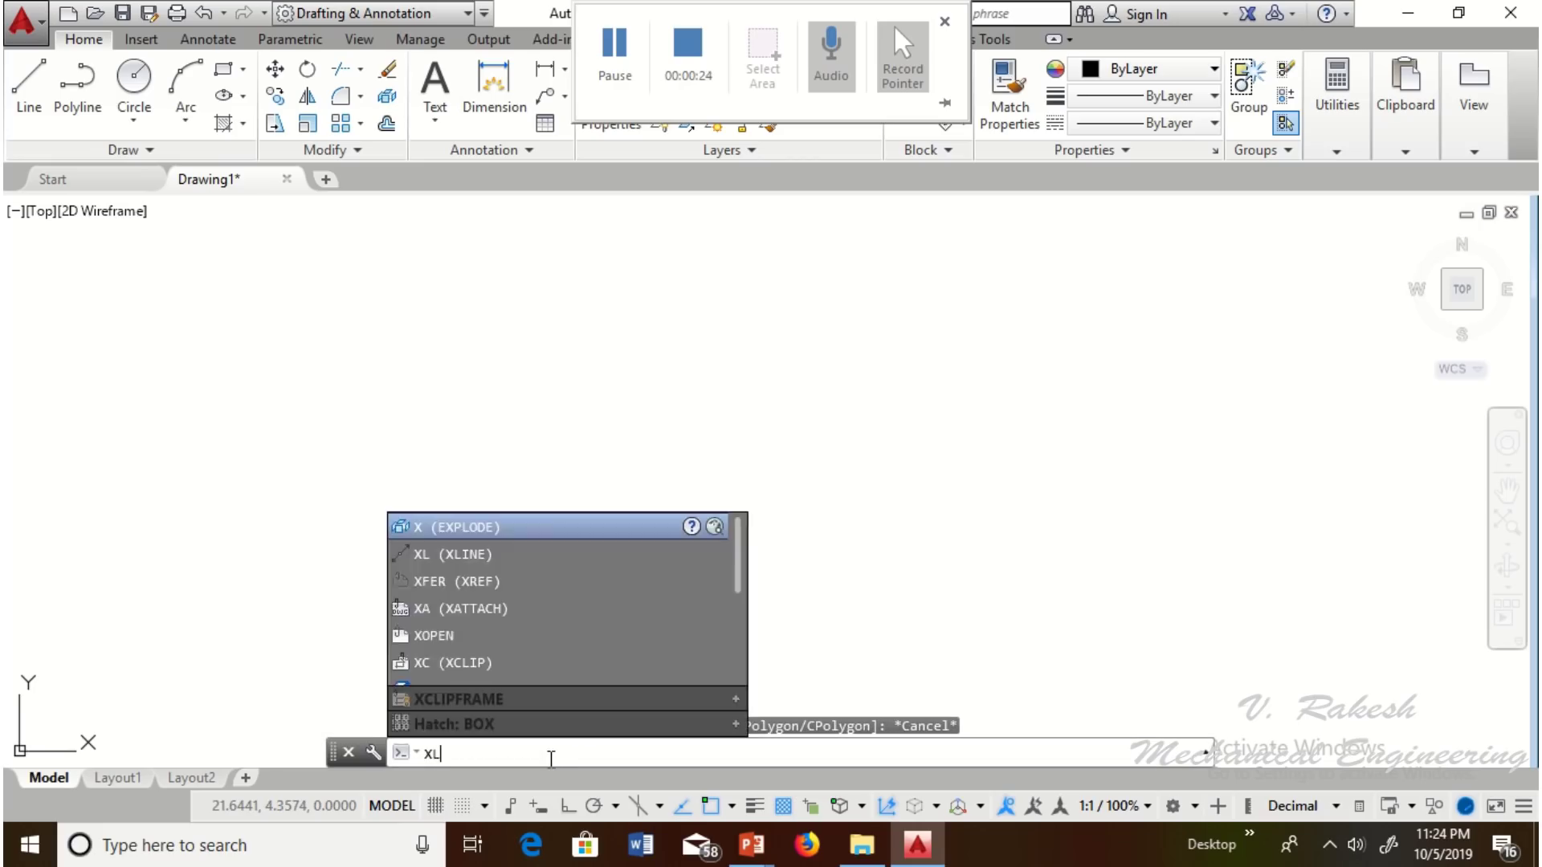
text(l)
key(Return)
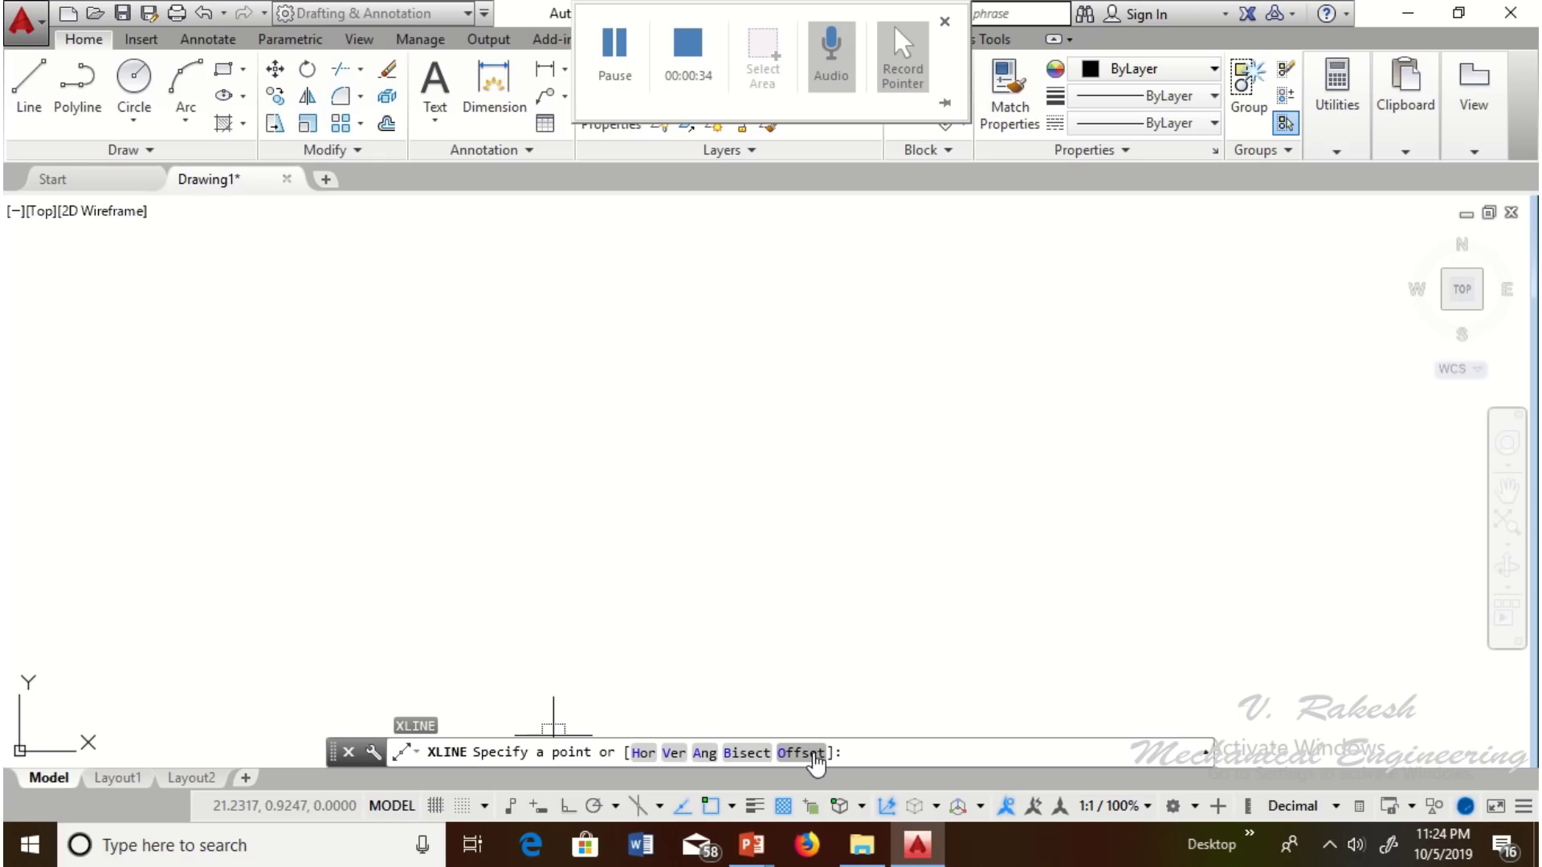
click(636, 757)
click(697, 646)
click(709, 573)
click(724, 455)
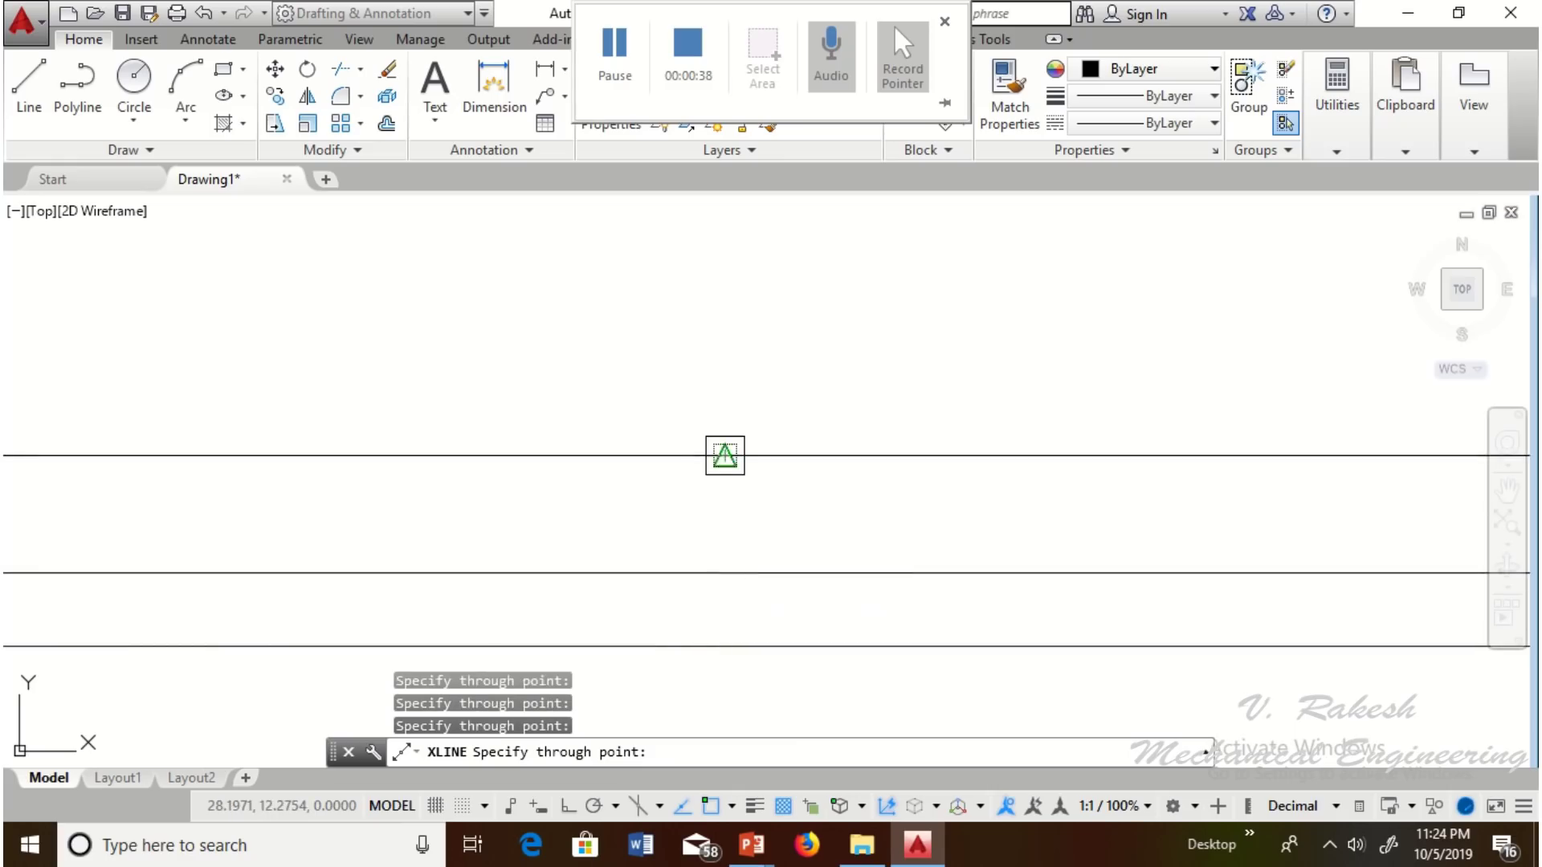
click(758, 325)
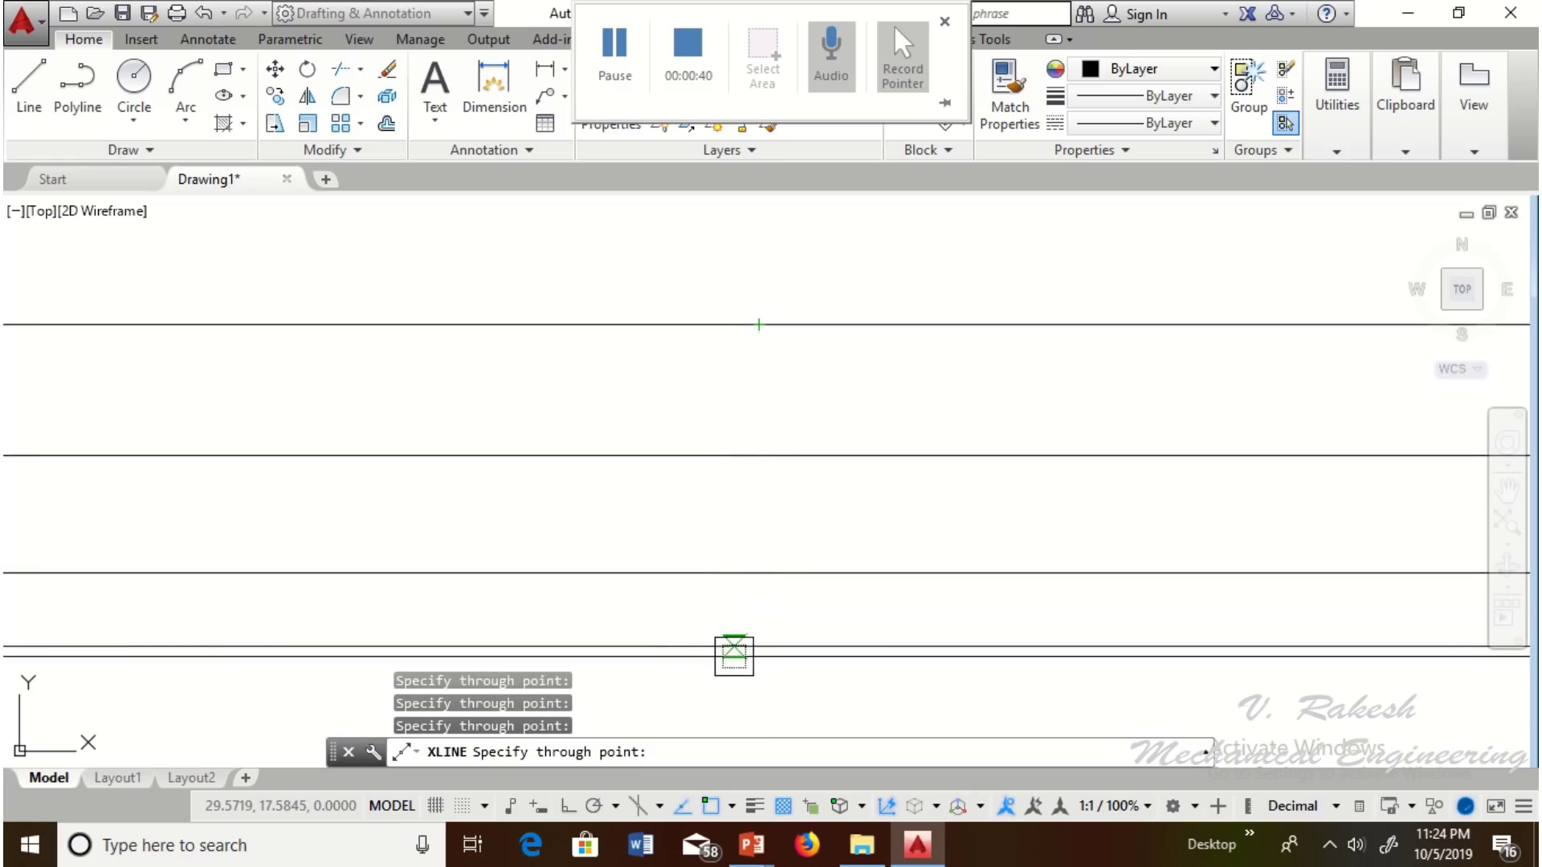
key(Escape)
Step: Draw four vertical construction lines side by side, crossing the horizontal ones
key(Return)
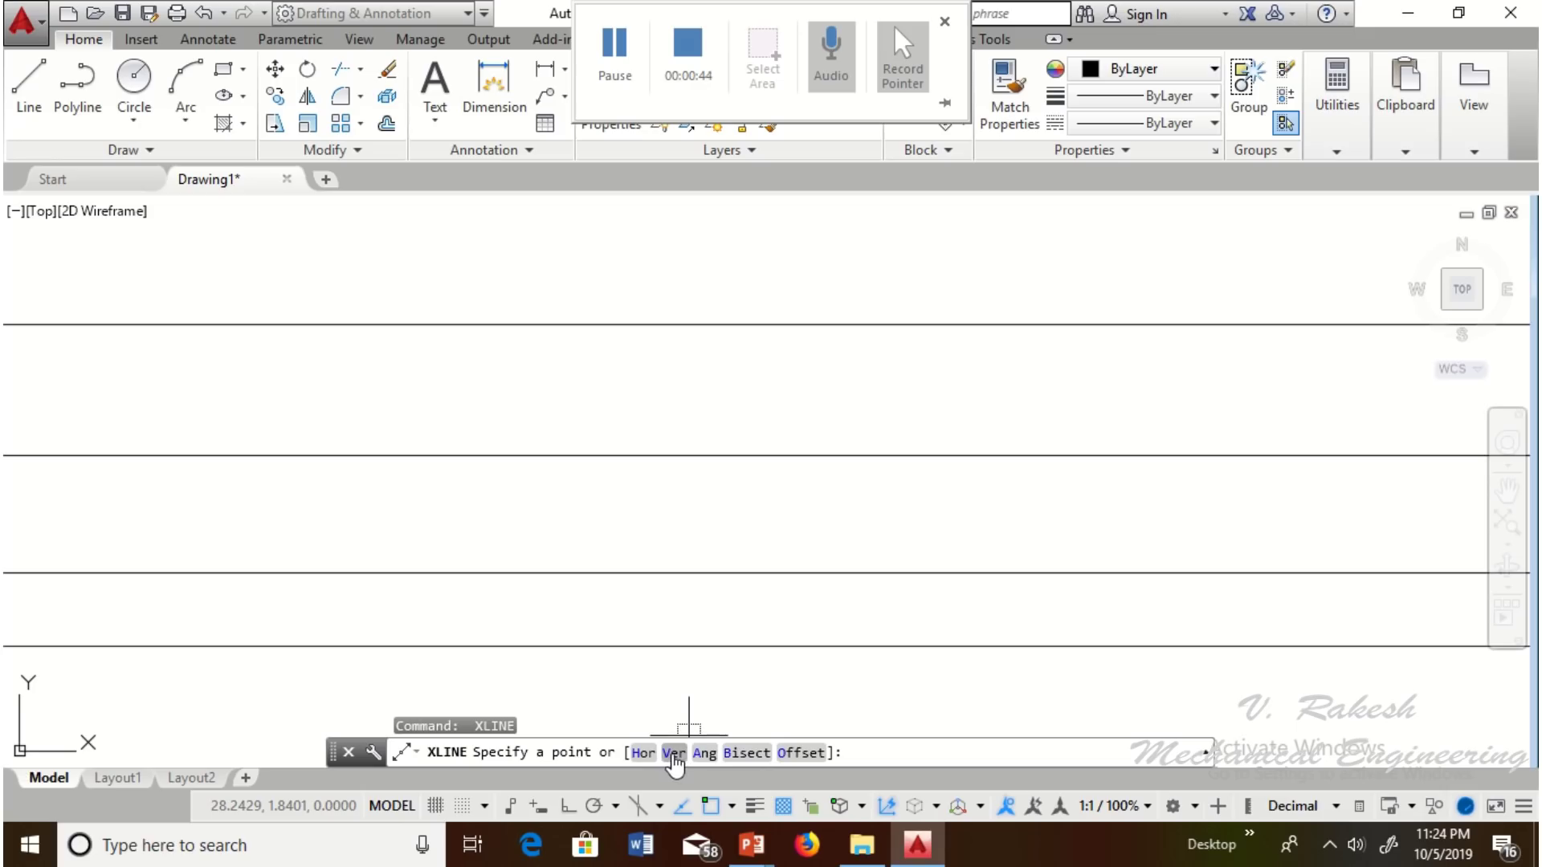
click(672, 754)
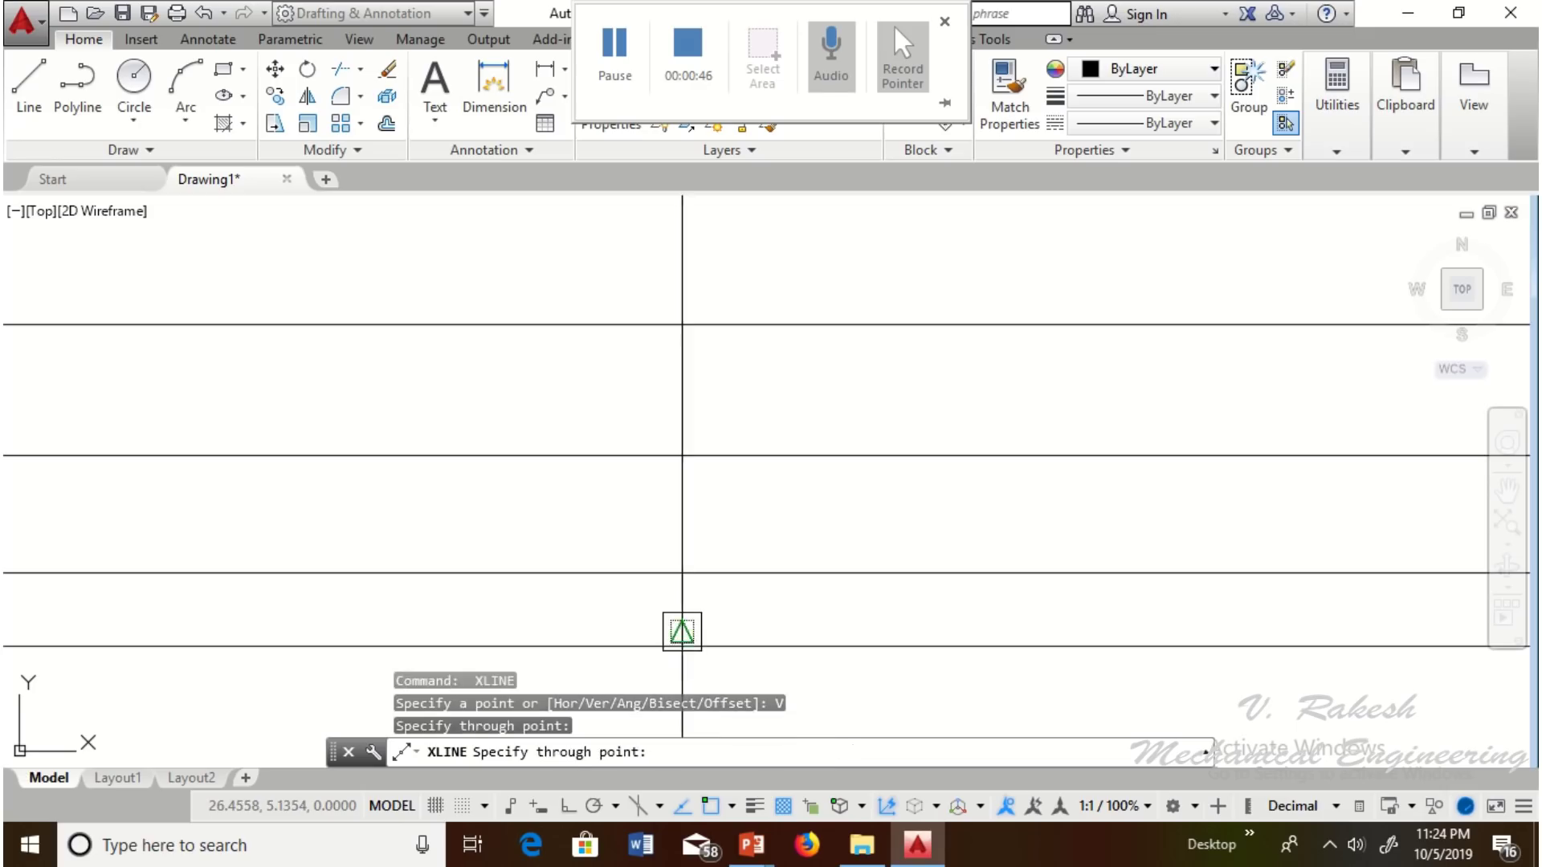
click(683, 630)
click(801, 612)
click(901, 603)
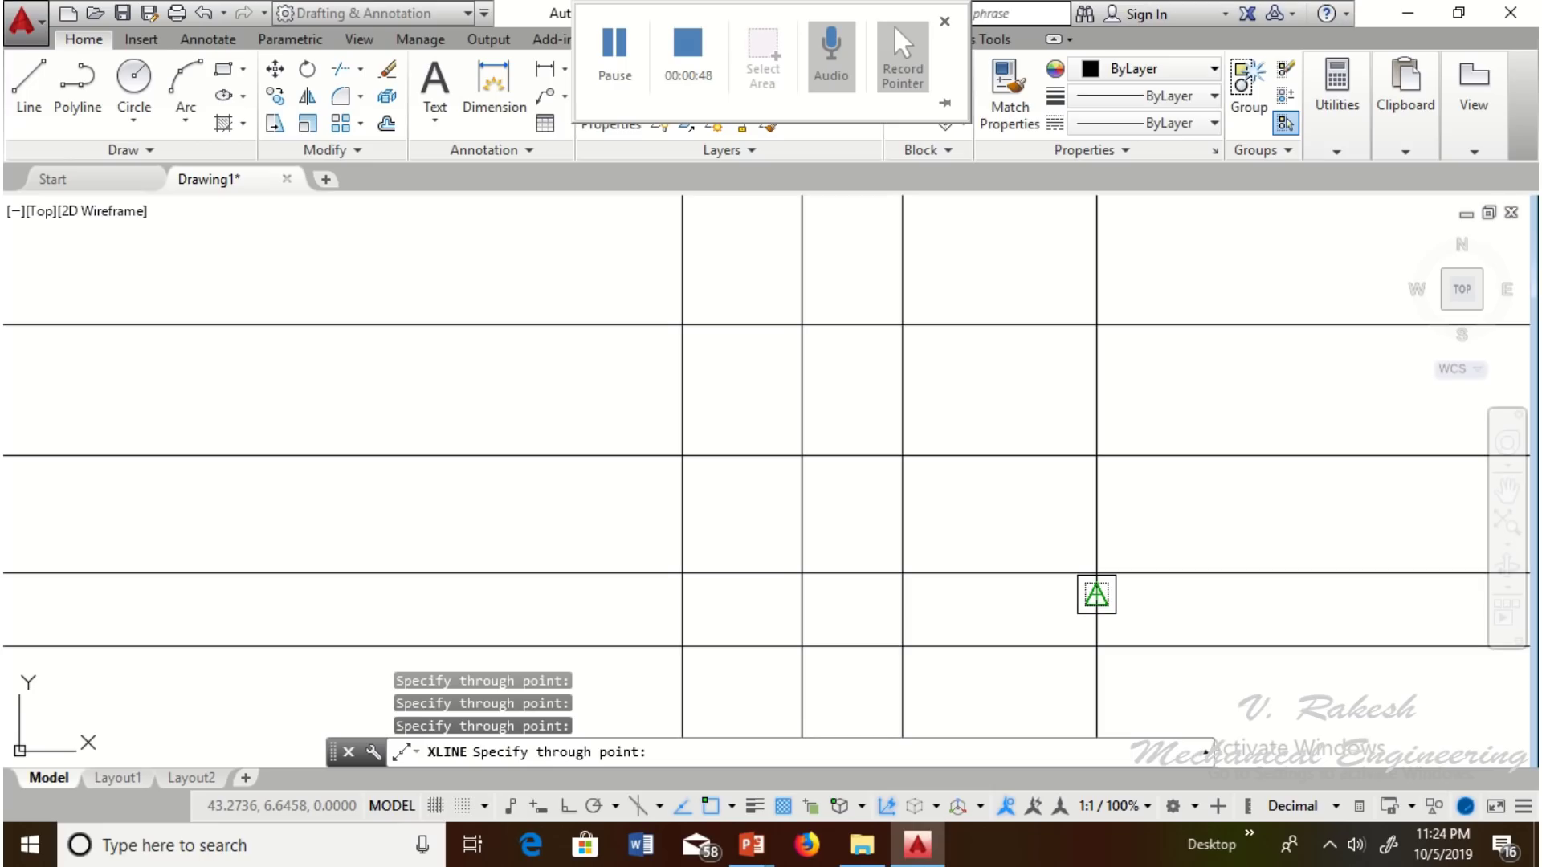
click(1097, 594)
key(Escape)
Step: Draw five parallel construction lines at a 30-degree angle across the existing grid
key(Return)
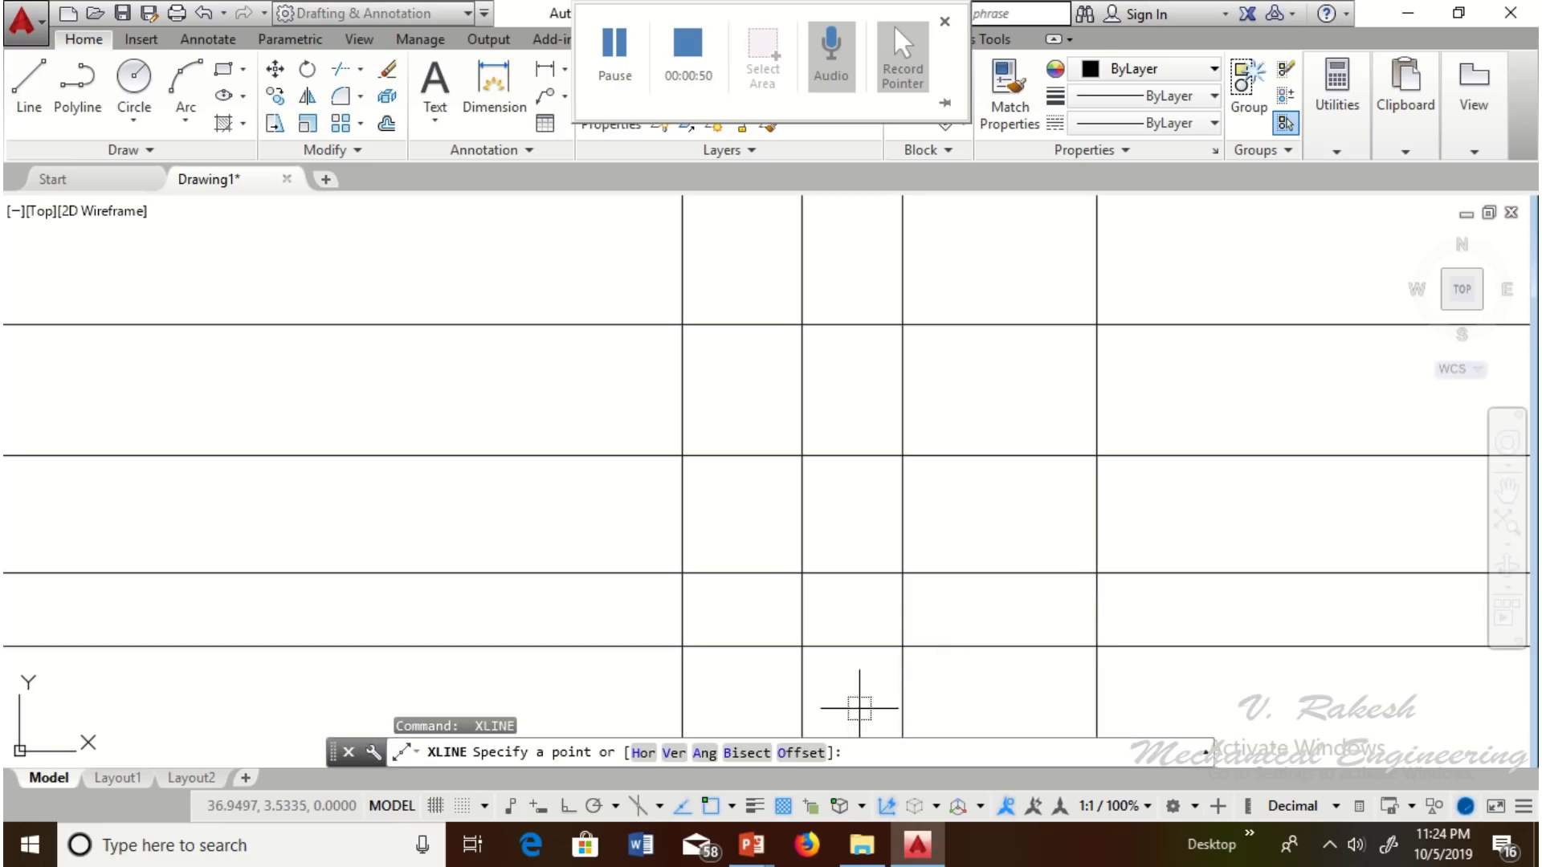
click(705, 753)
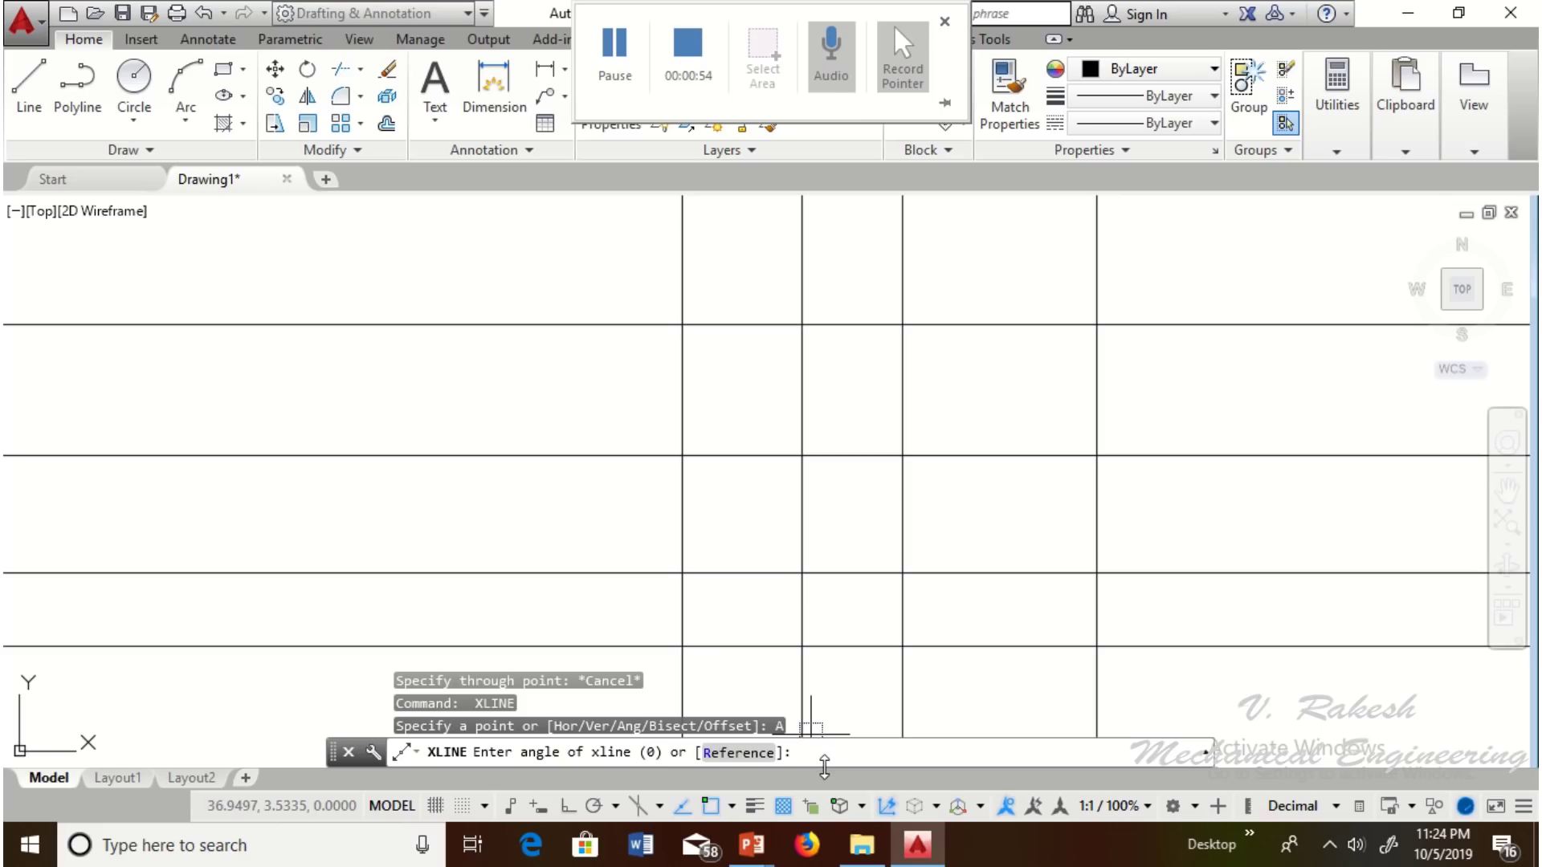
text(30)
key(Return)
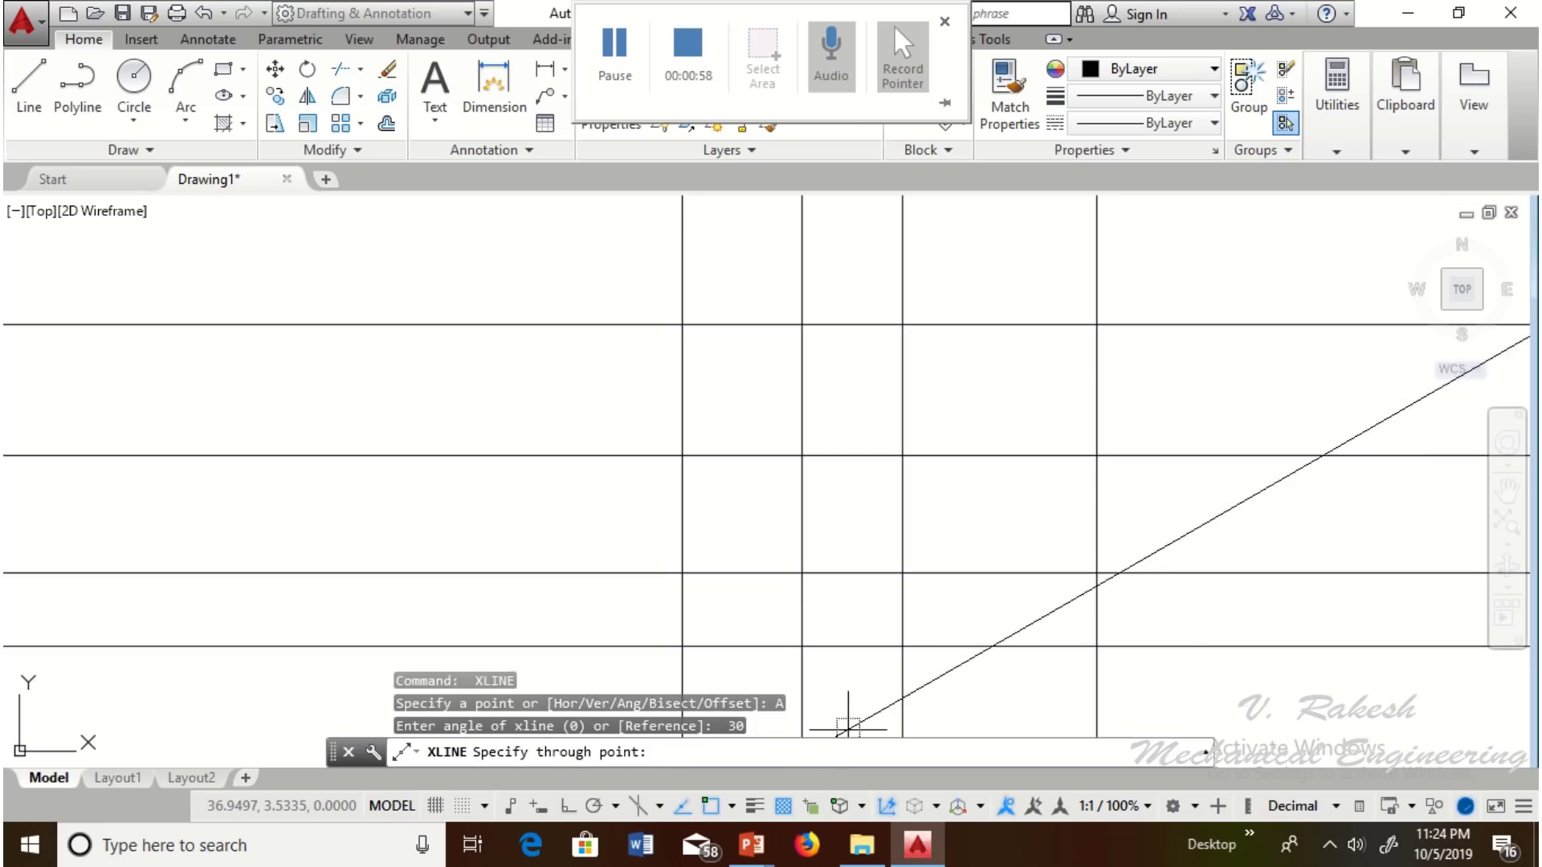
click(844, 730)
click(793, 626)
click(744, 537)
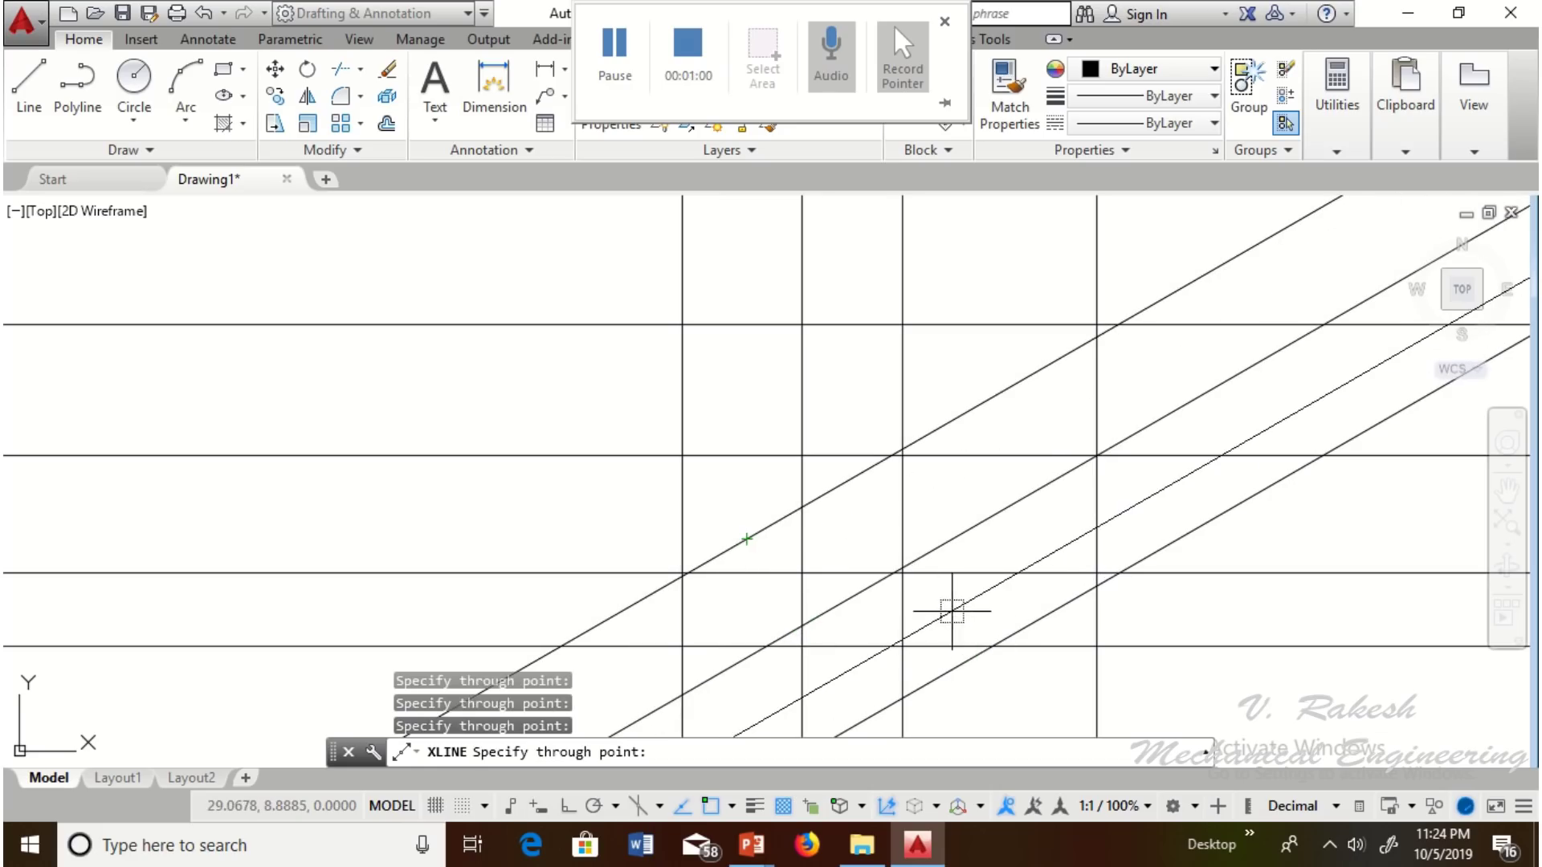
click(946, 613)
click(1074, 675)
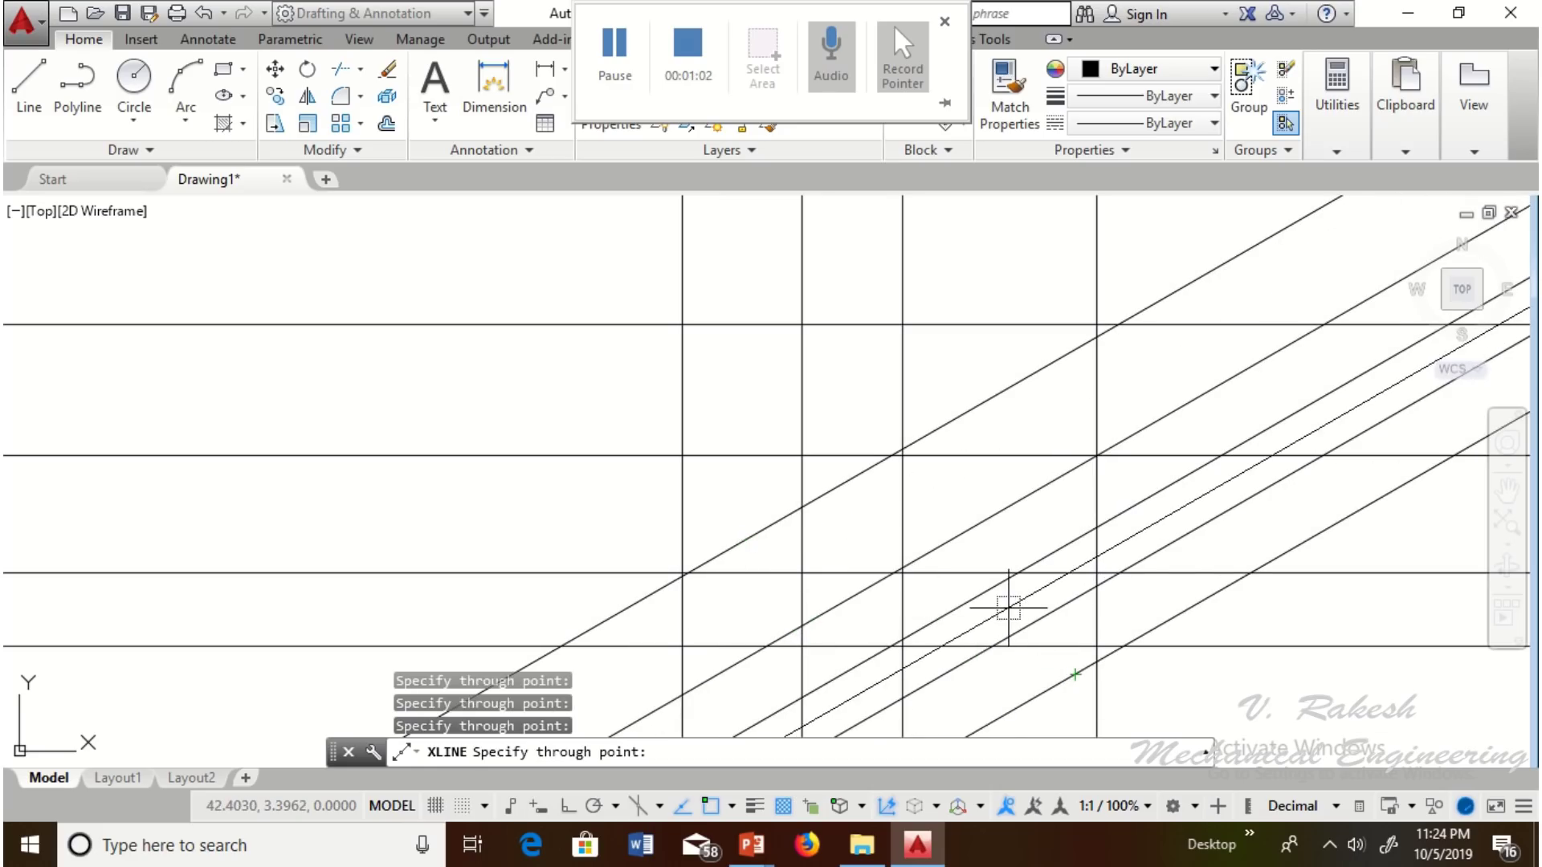
key(Escape)
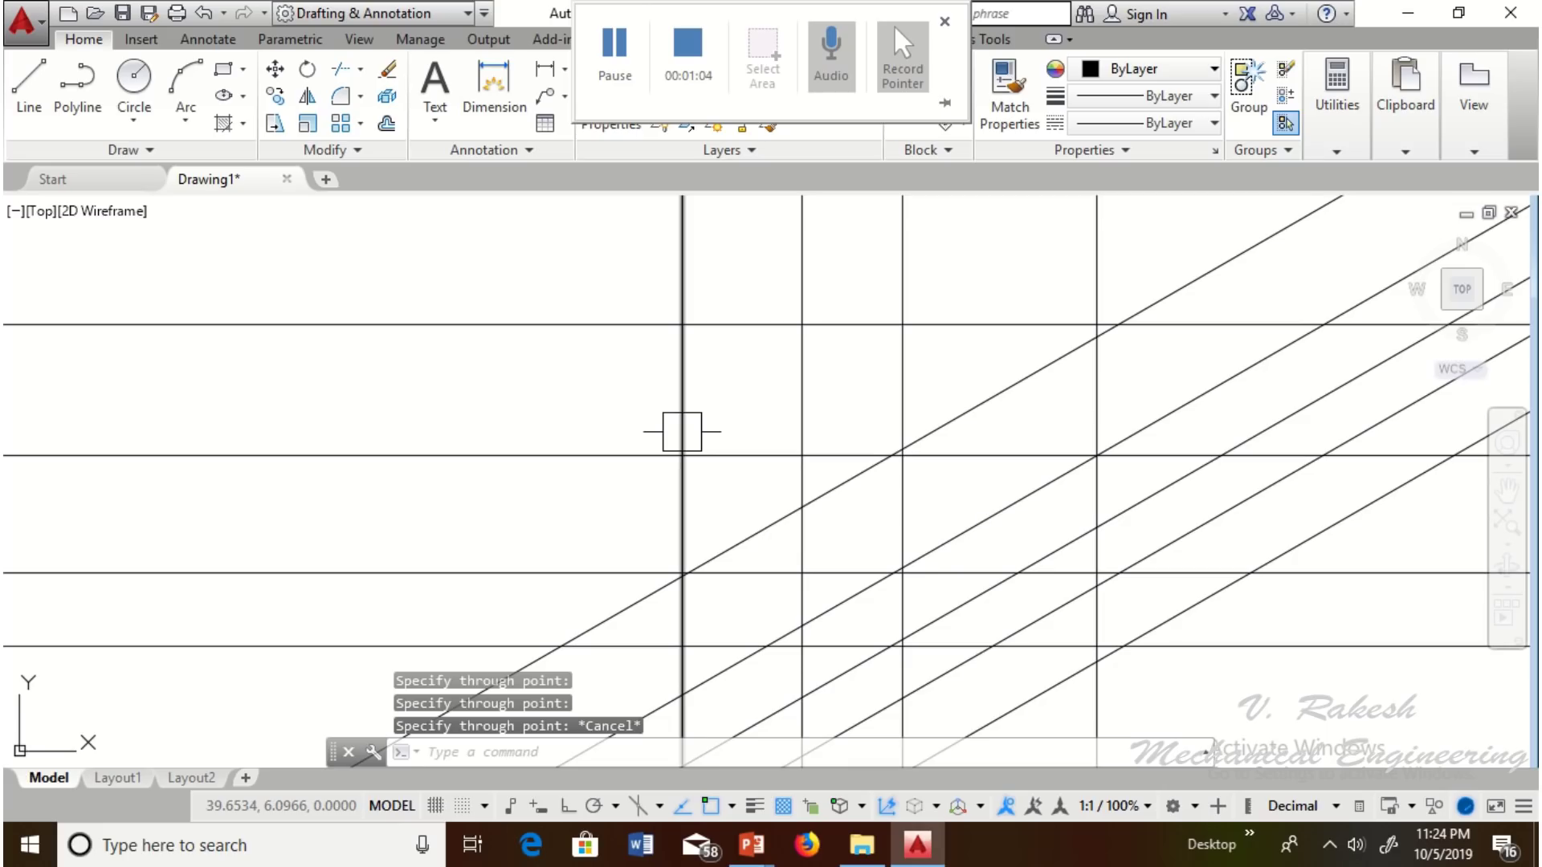
Step: Offset the leftmost vertical construction line by 10 to both sides, and offset its new left copy 10 further left using XLINE's Offset option
mouse_move(681, 431)
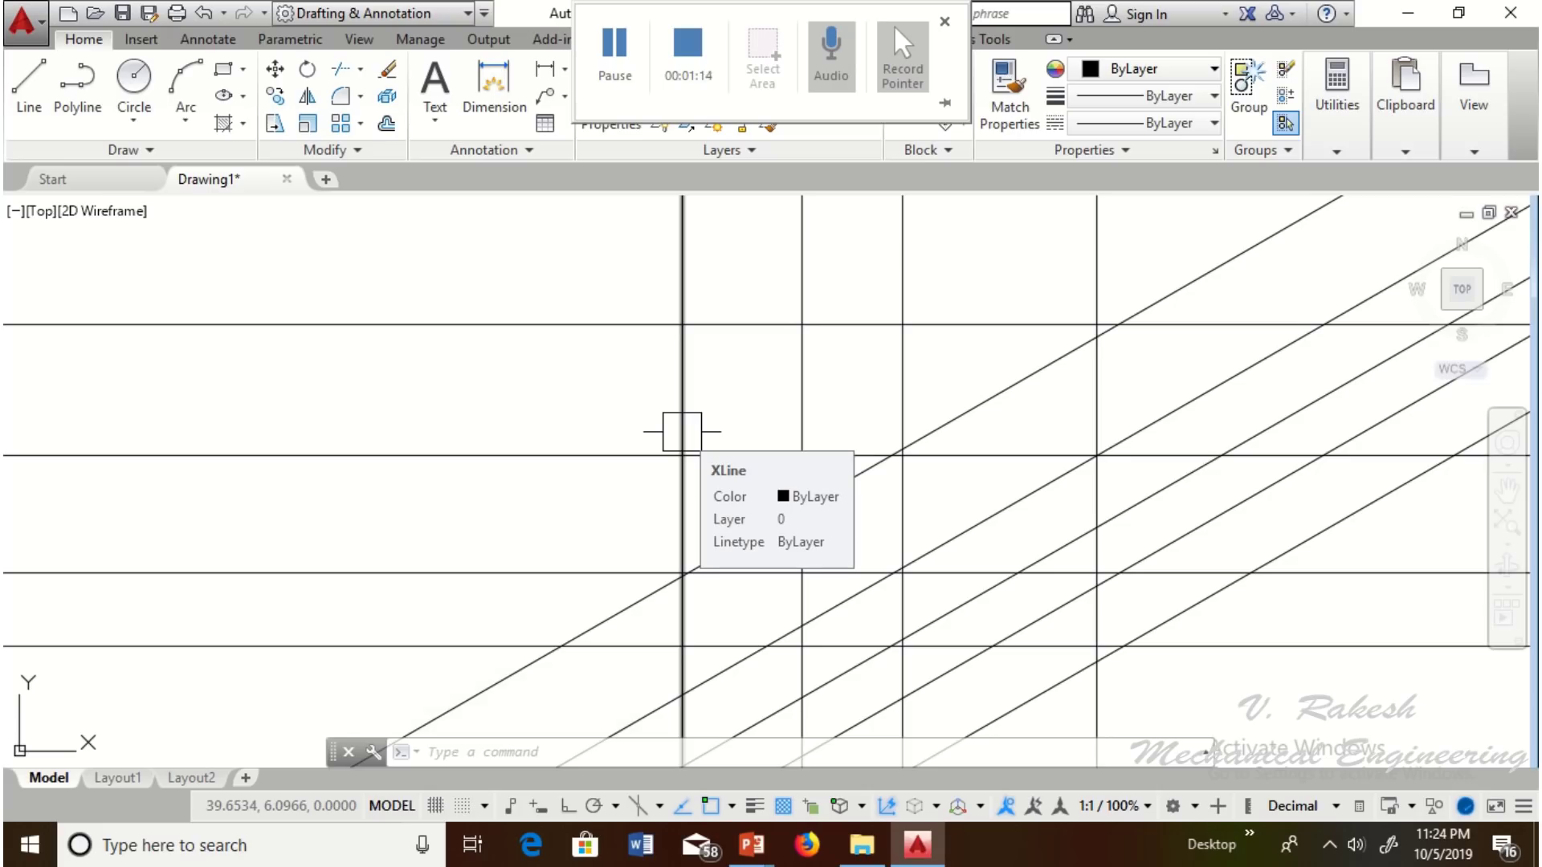
key(Return)
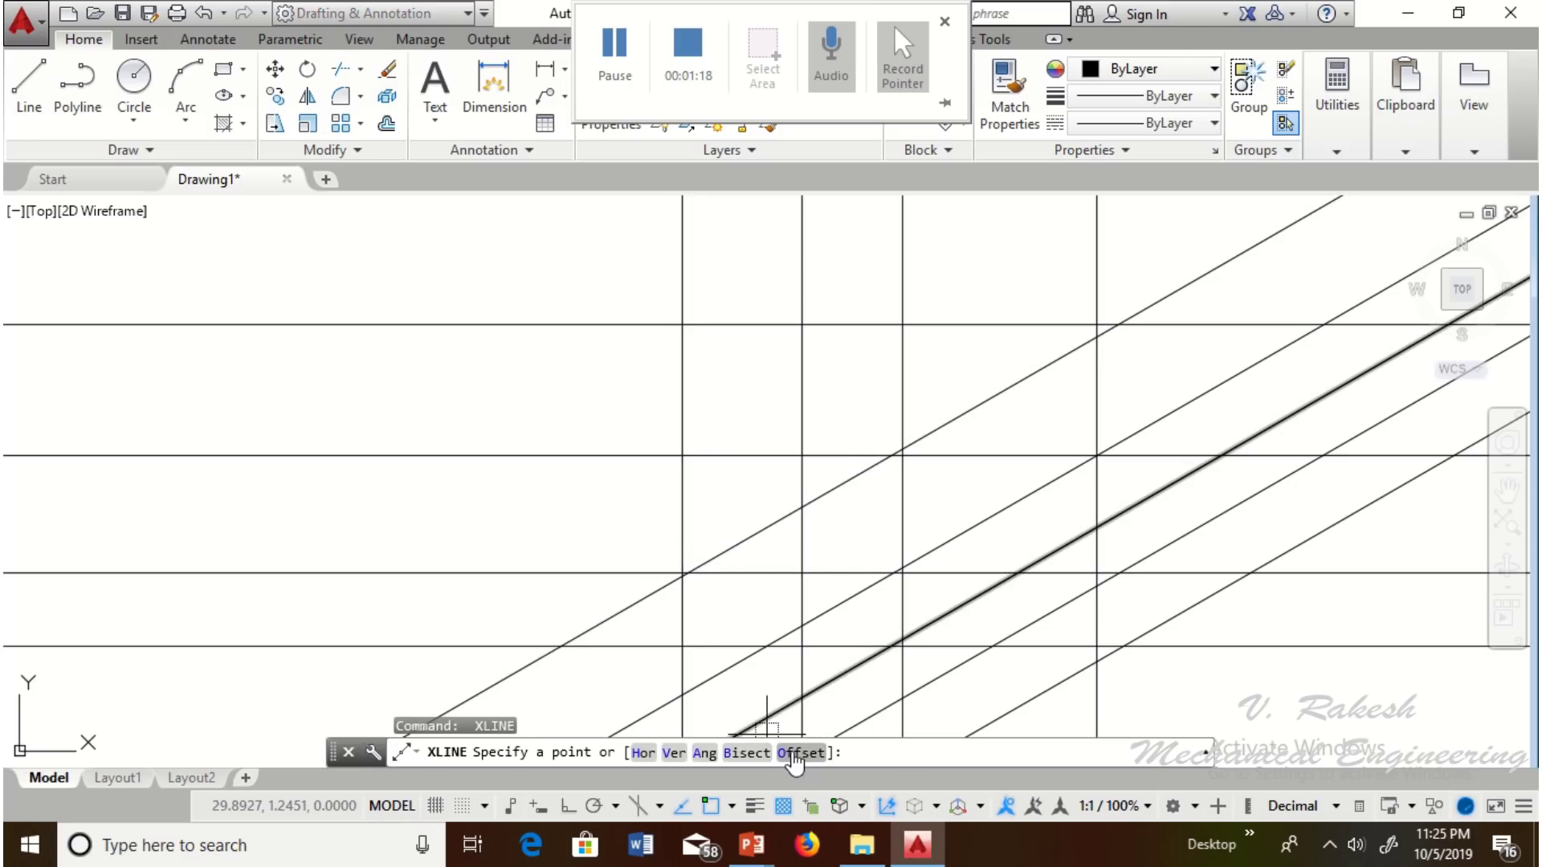
click(799, 752)
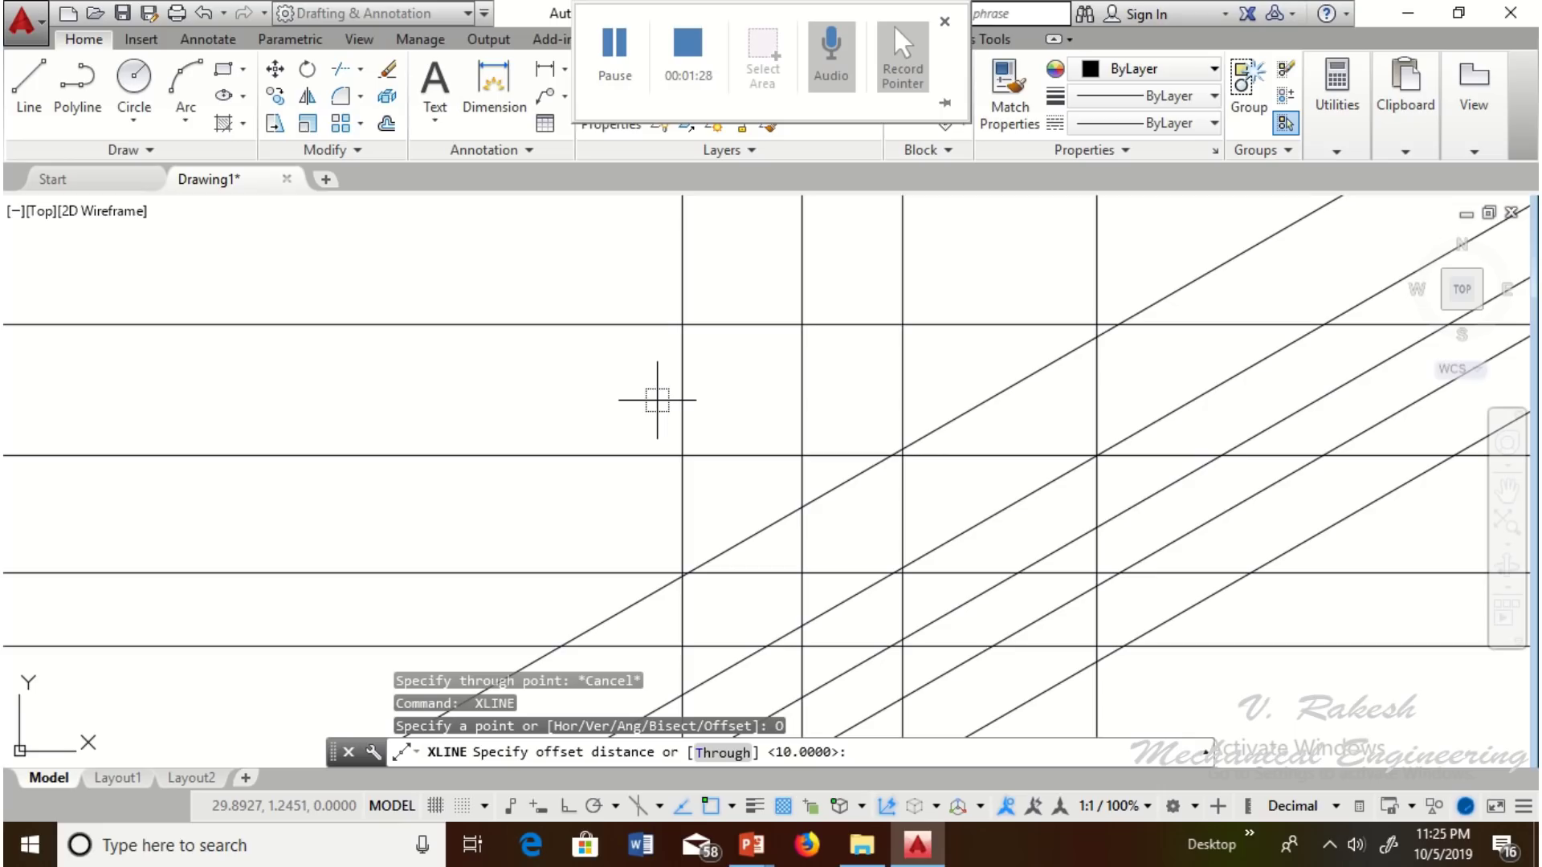
text(10)
key(Return)
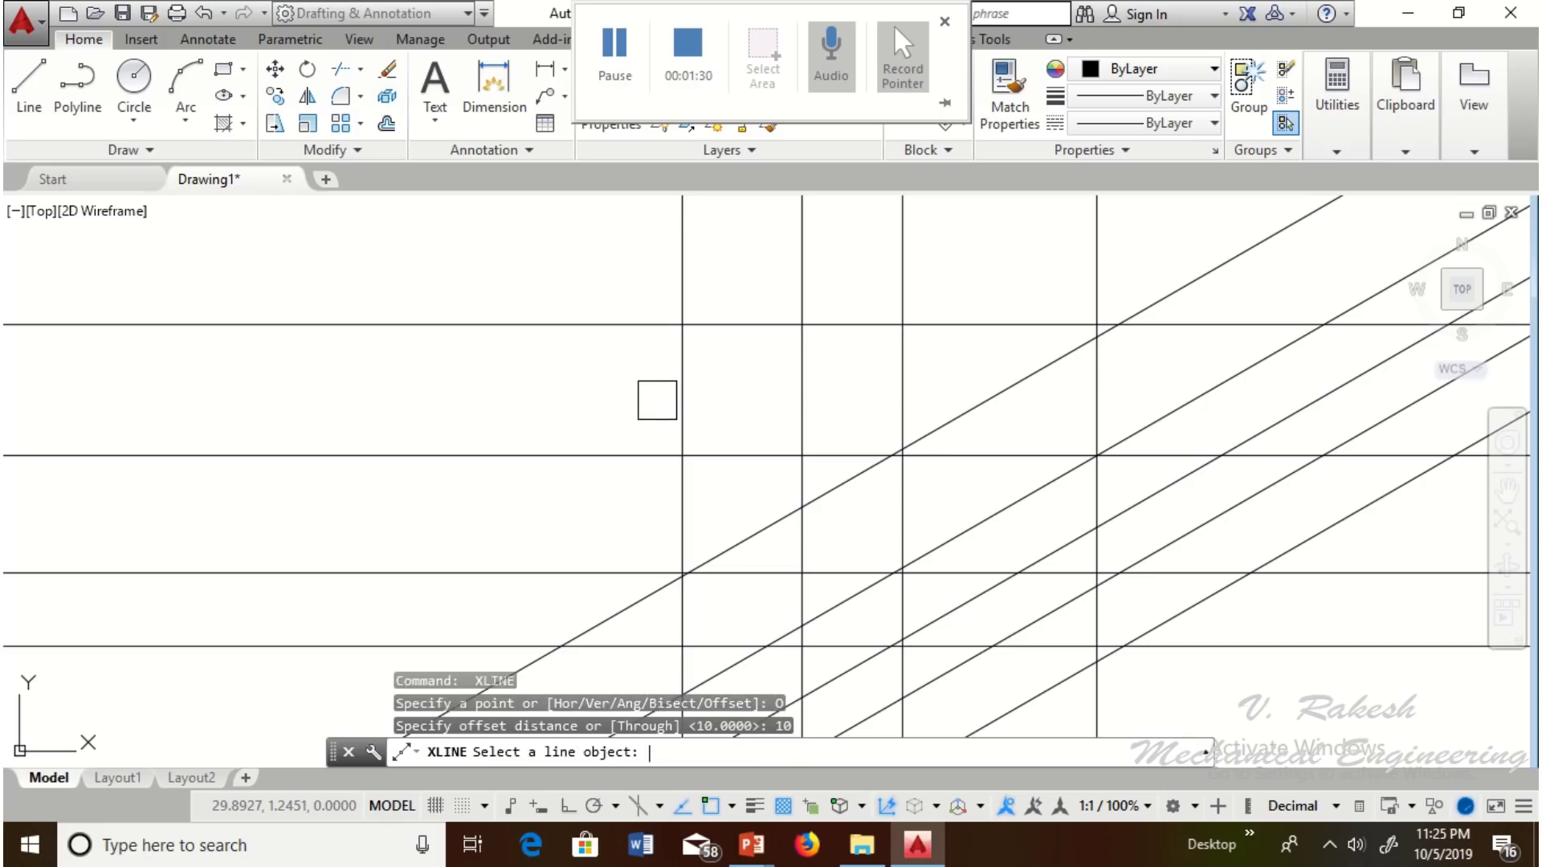
click(682, 391)
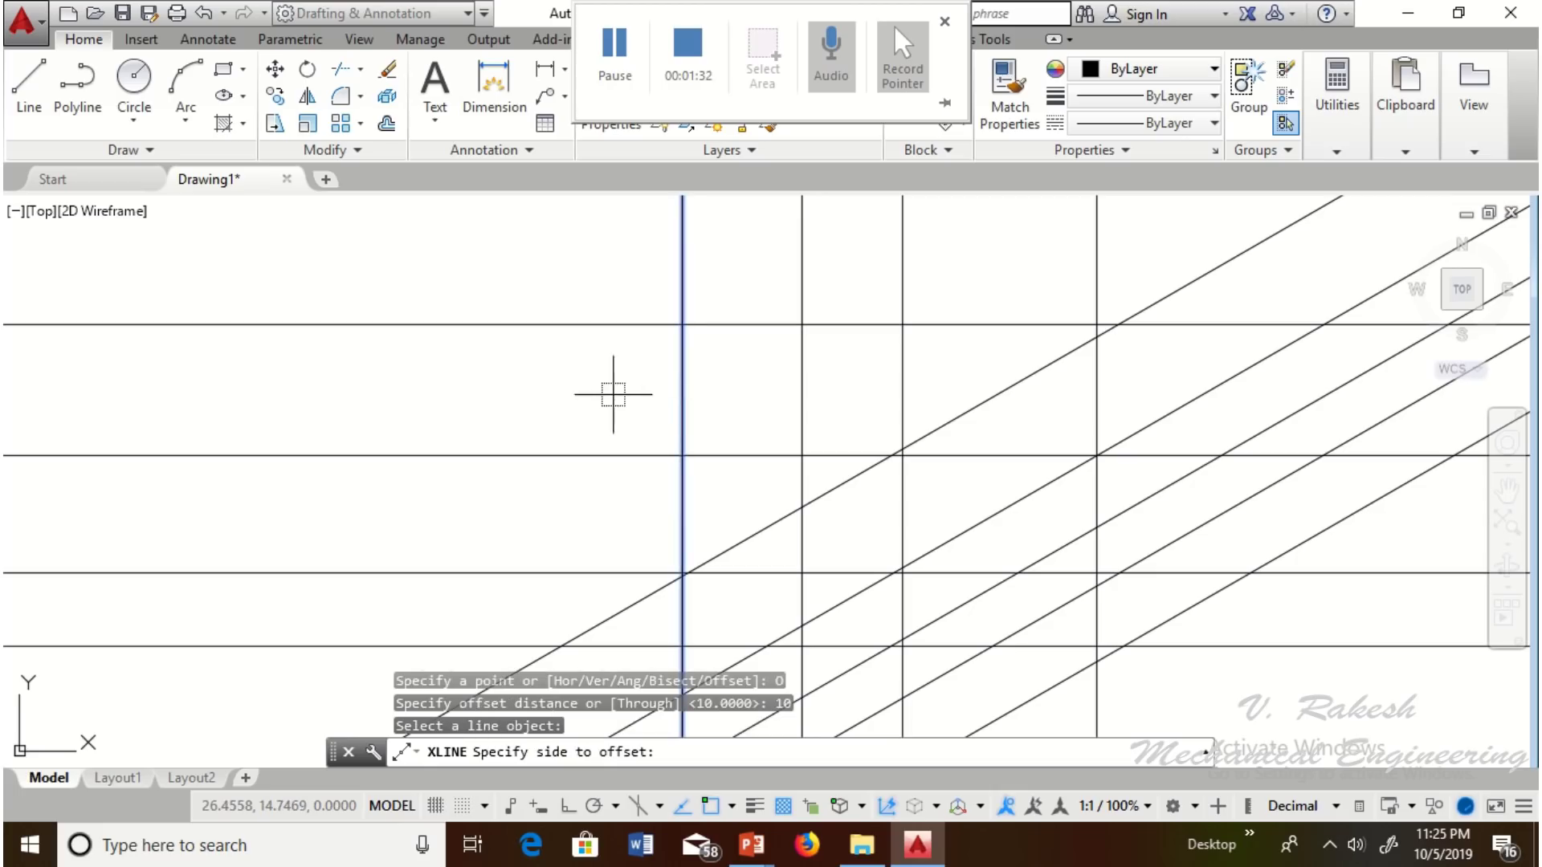
click(578, 390)
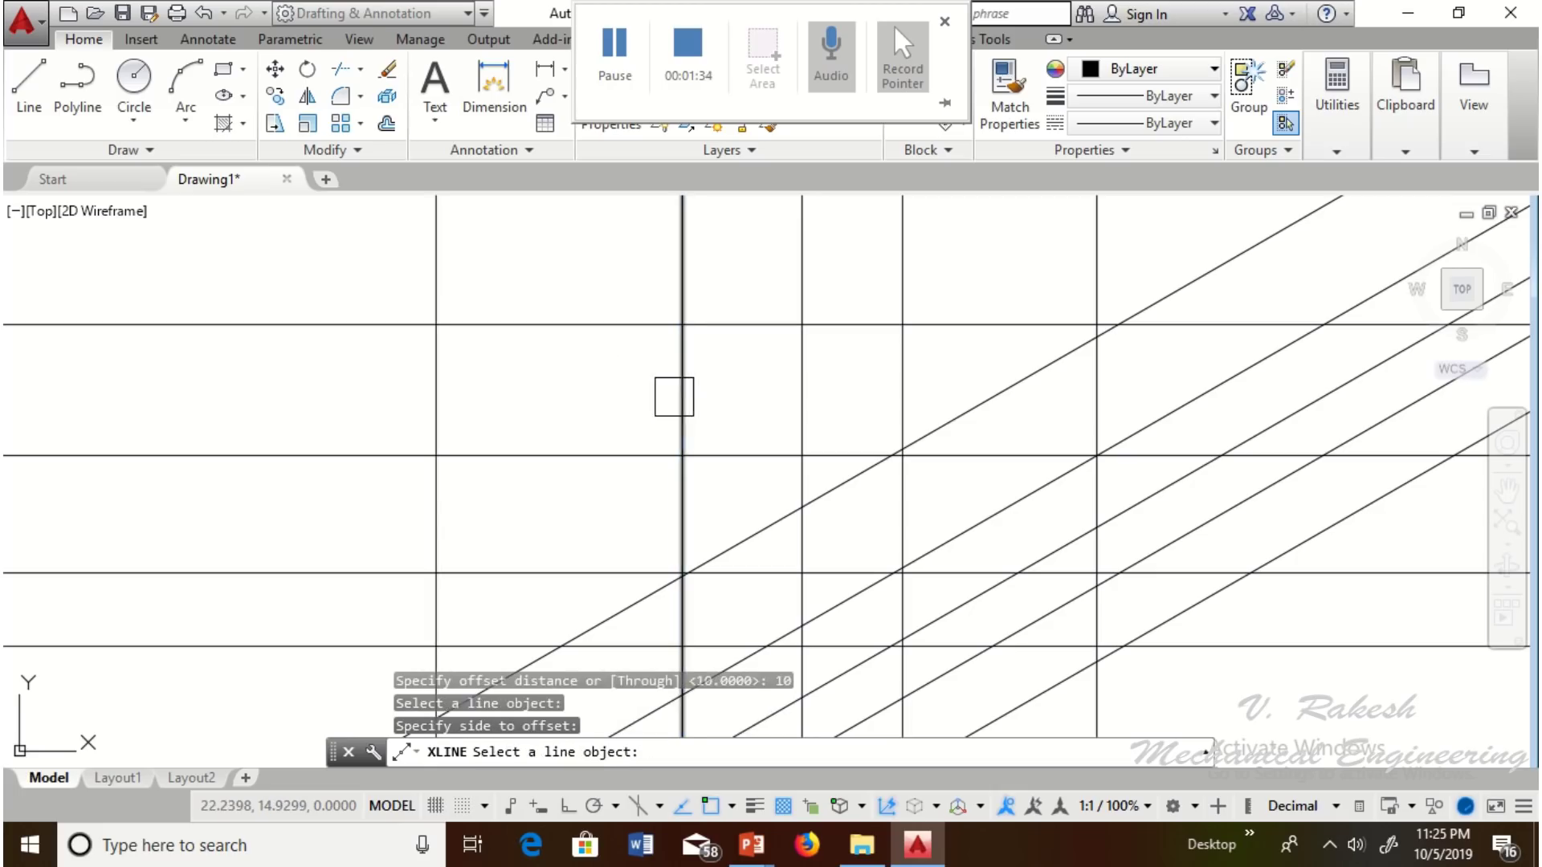
click(680, 393)
click(837, 402)
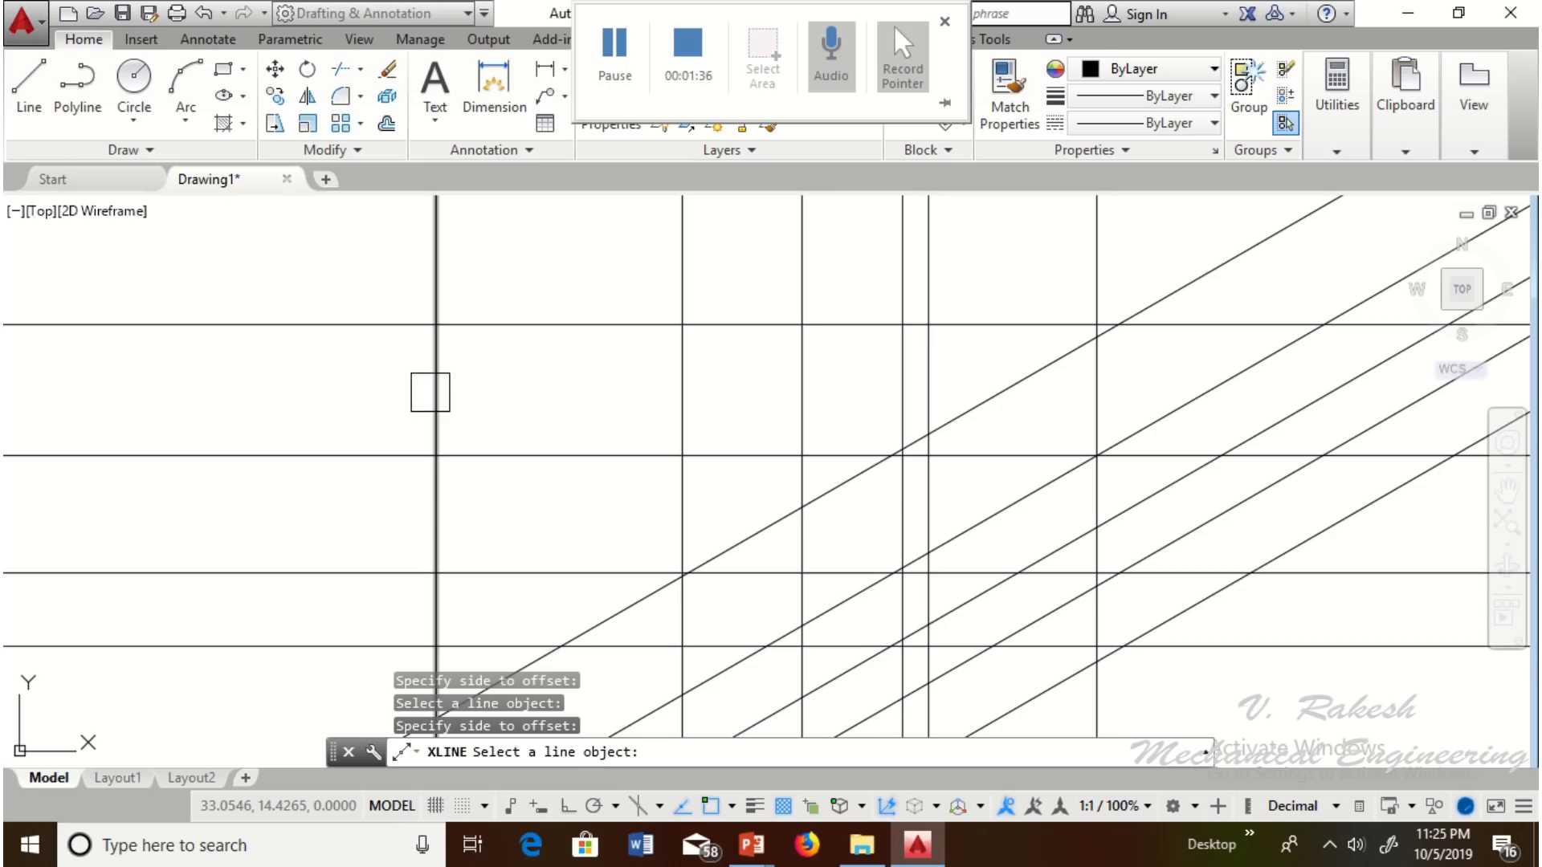
click(436, 395)
click(221, 387)
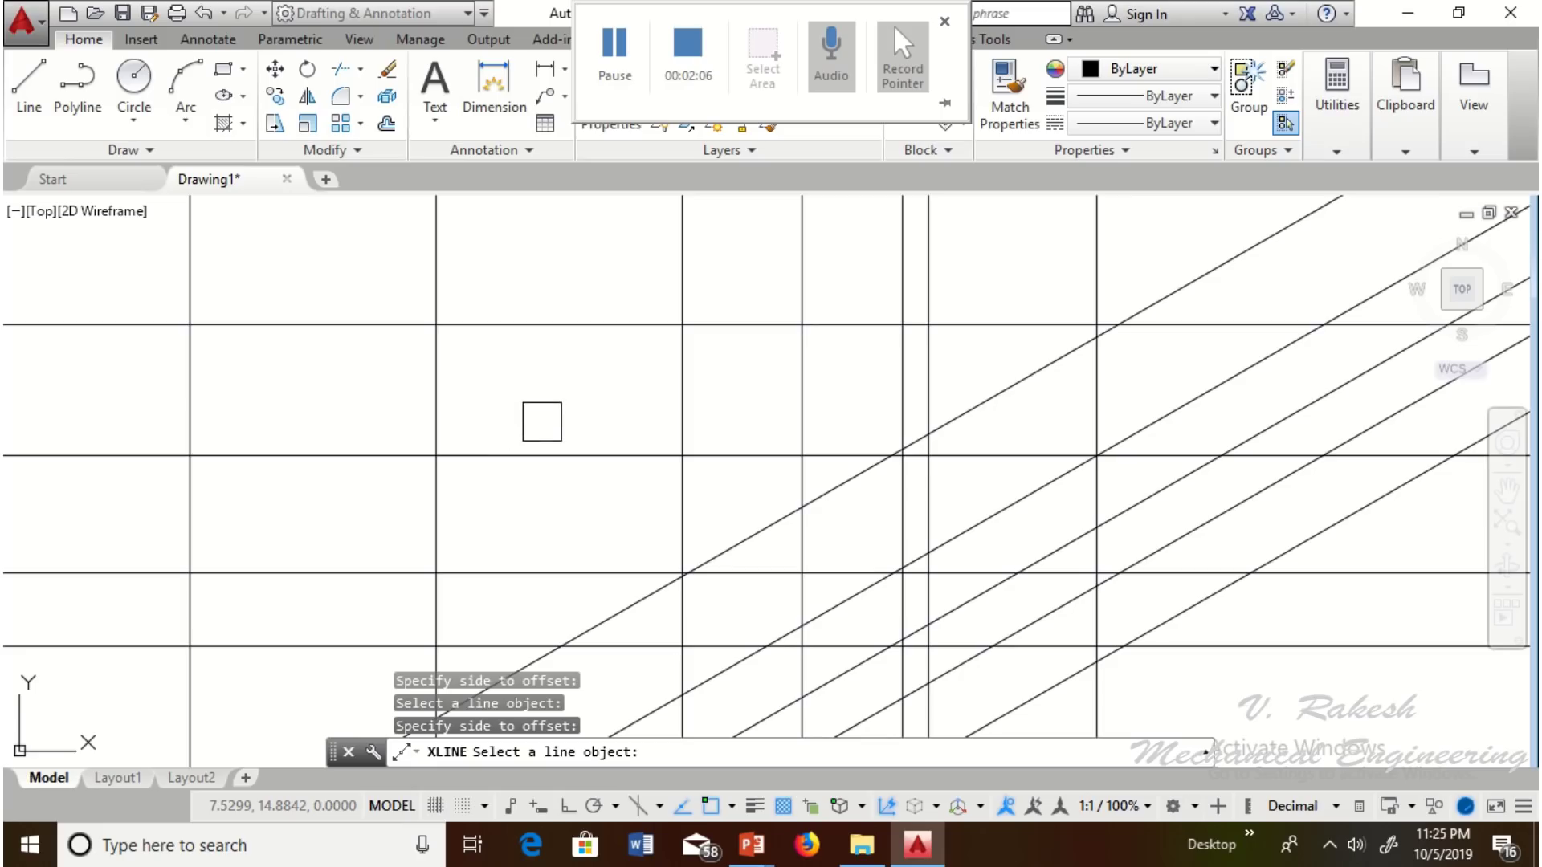
click(672, 47)
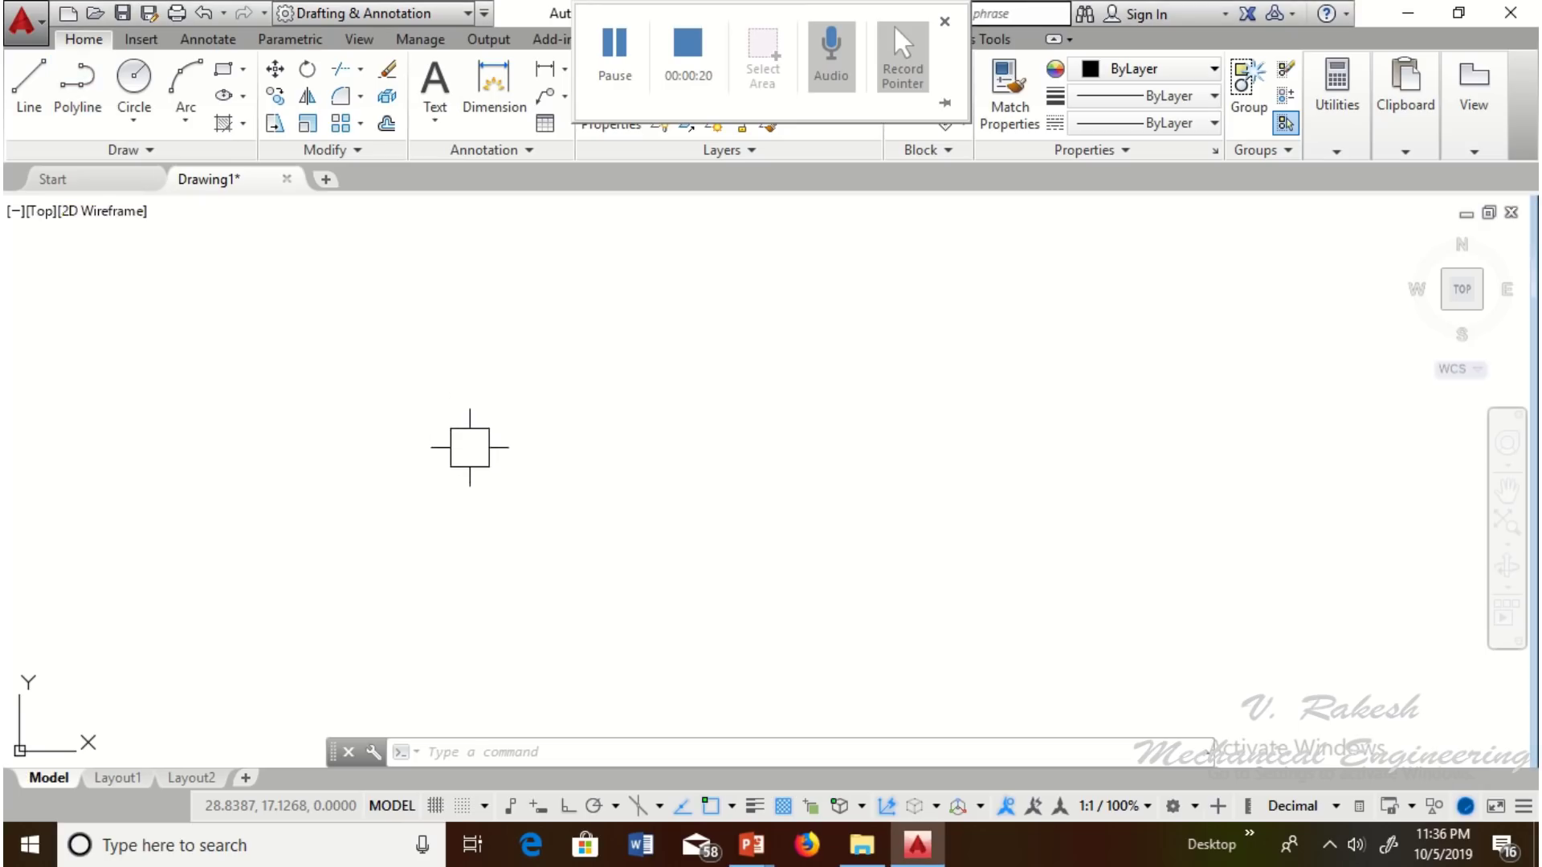
Step: Start a polyline at the left of the empty drawing with two straight segments, one sloping slightly down and one rising steeply
click(77, 80)
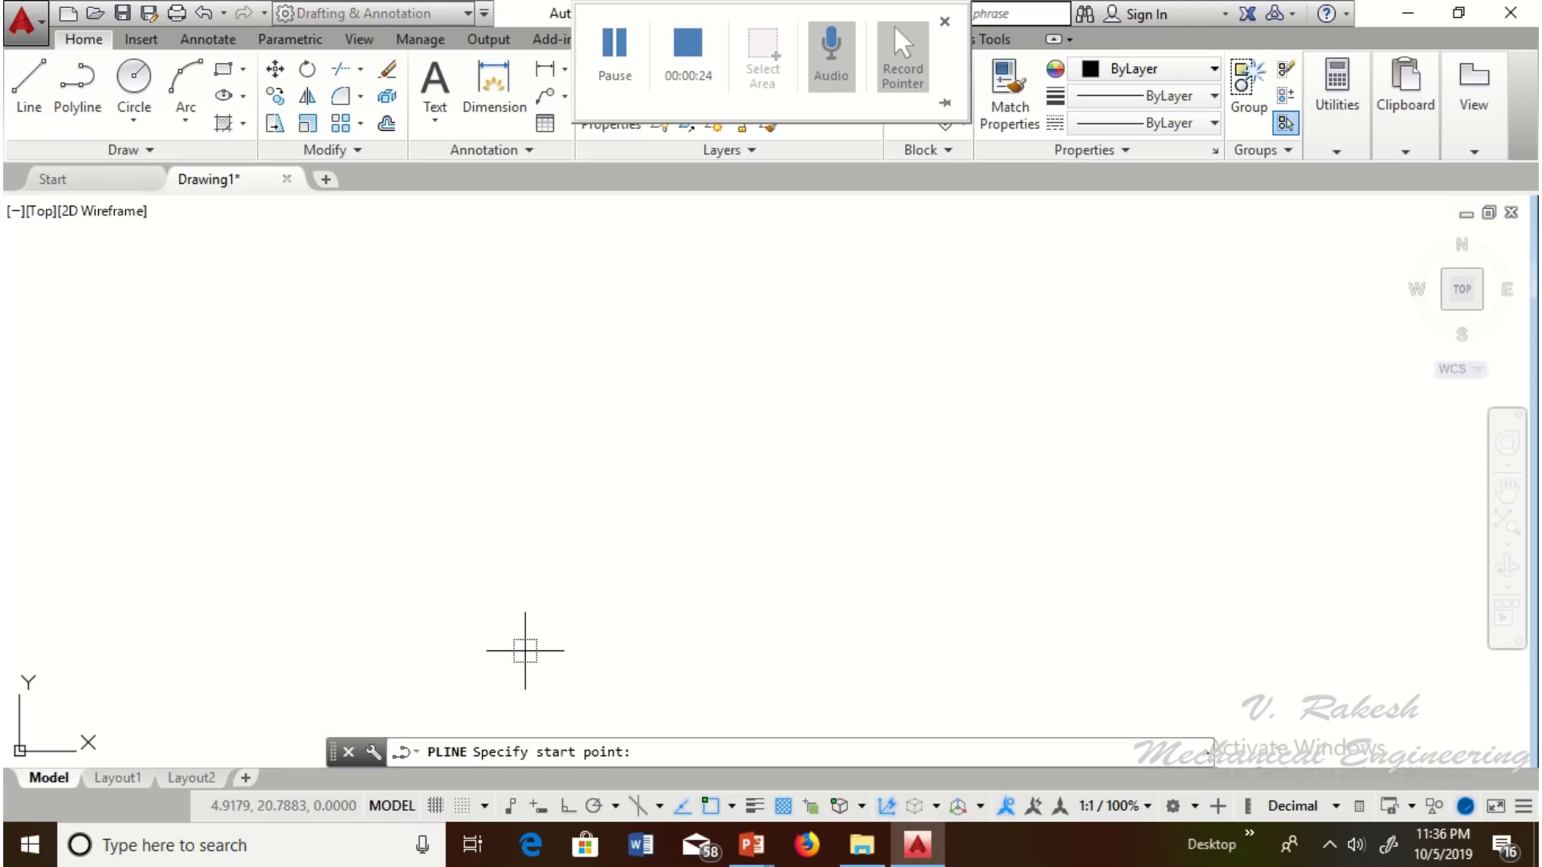
click(289, 489)
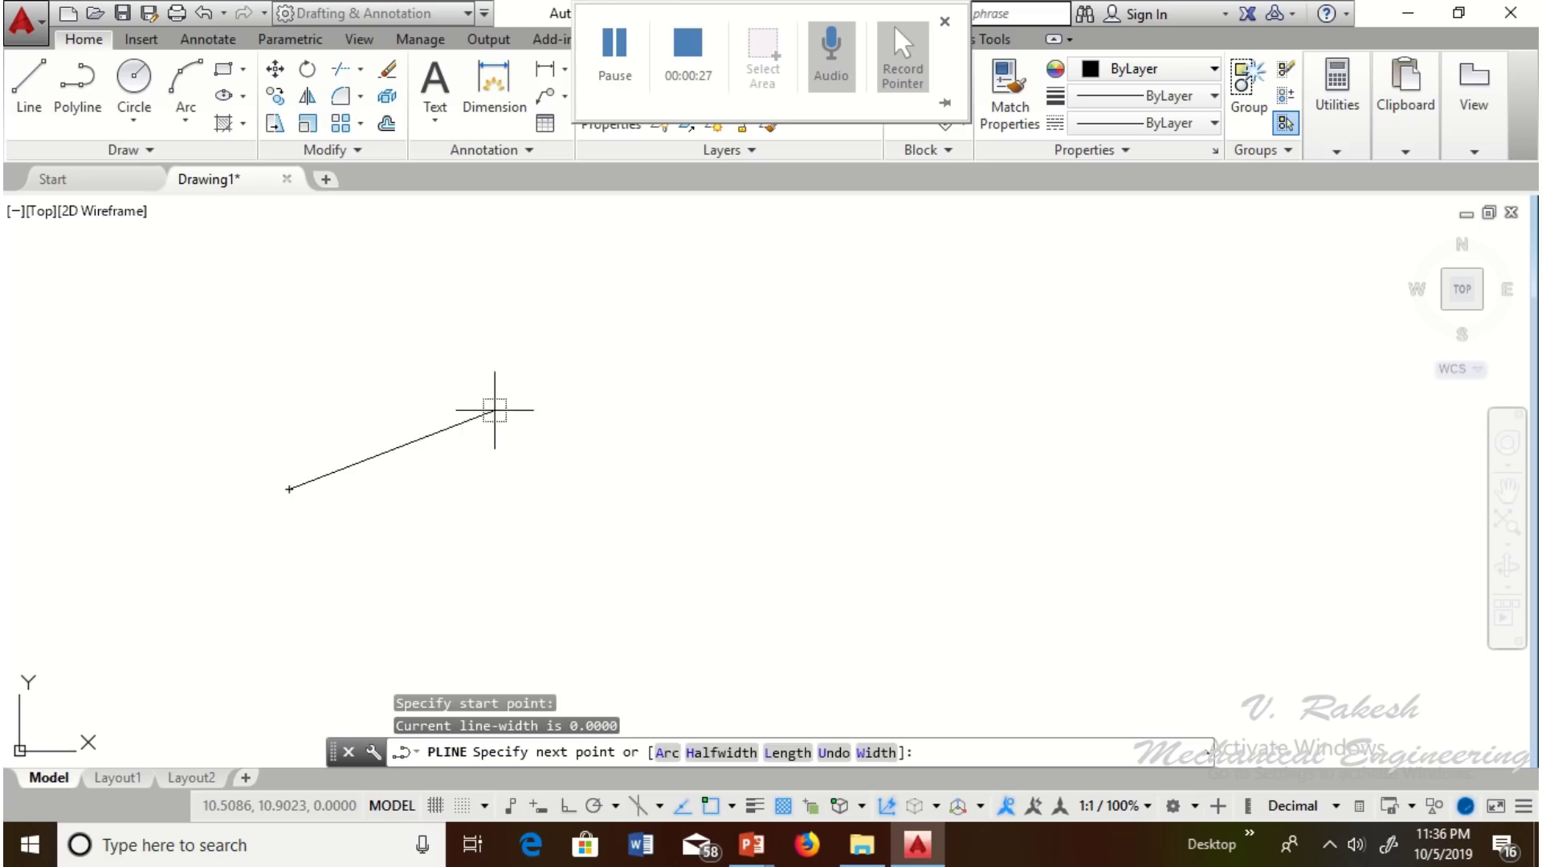
click(617, 552)
click(721, 347)
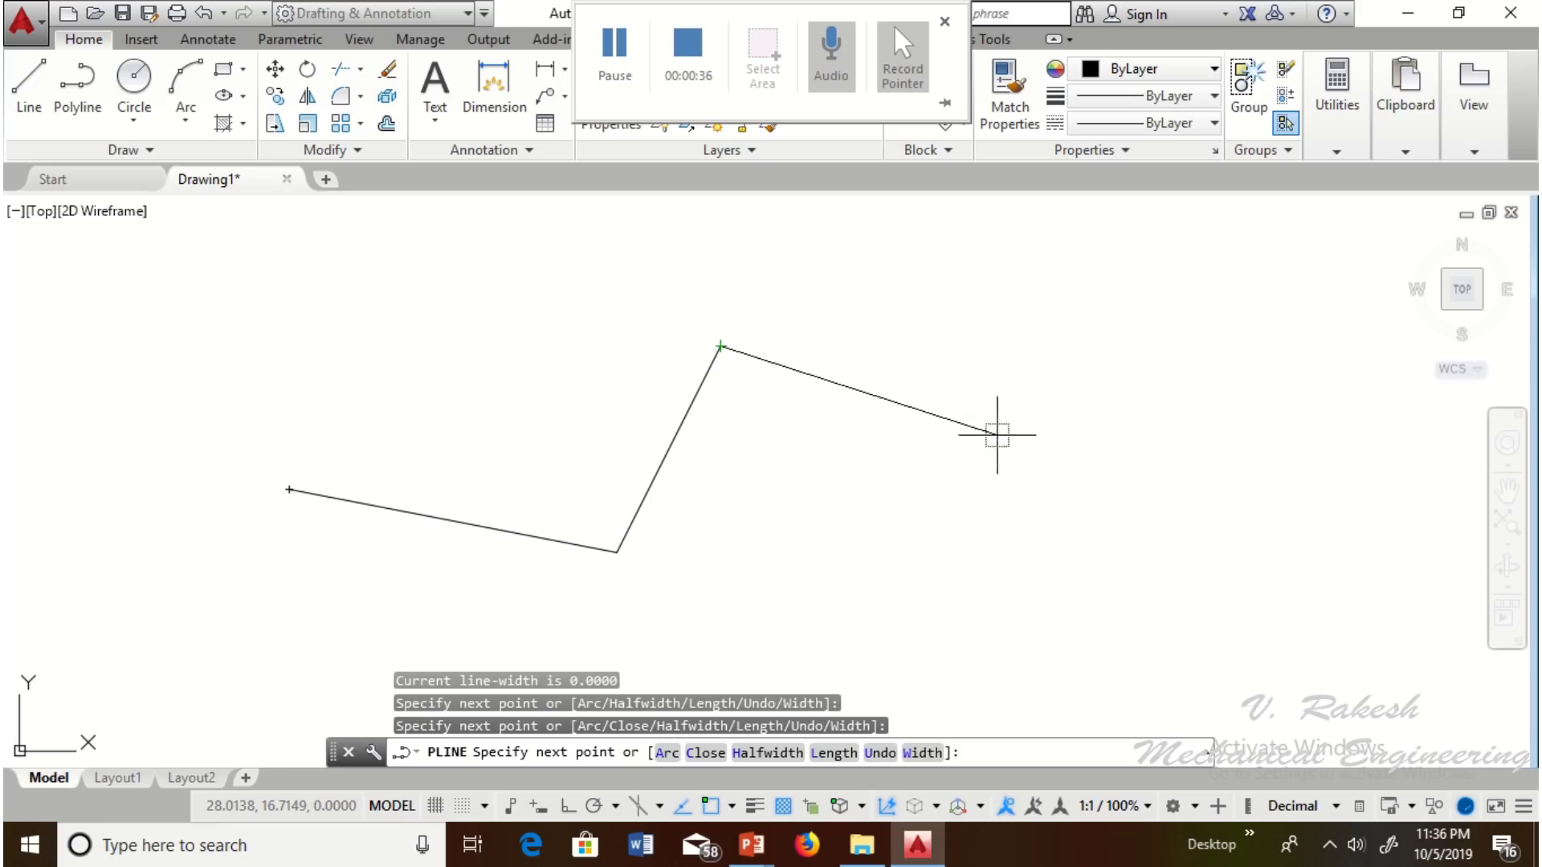
Step: Continue the polyline in Arc mode with four connected arcs winding to the right, and end it
click(665, 755)
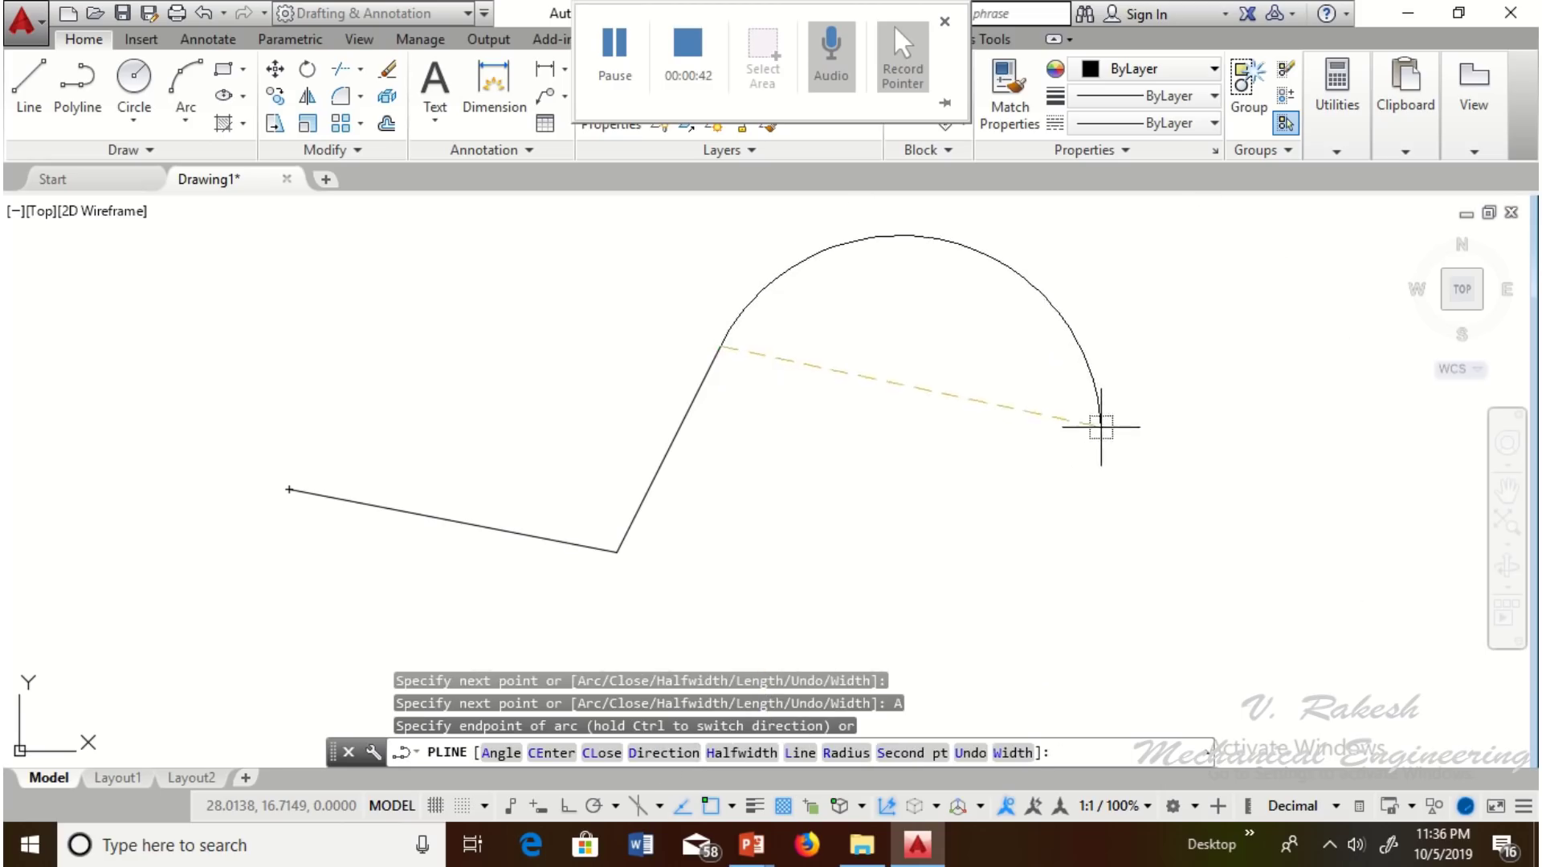
click(1100, 434)
click(1333, 426)
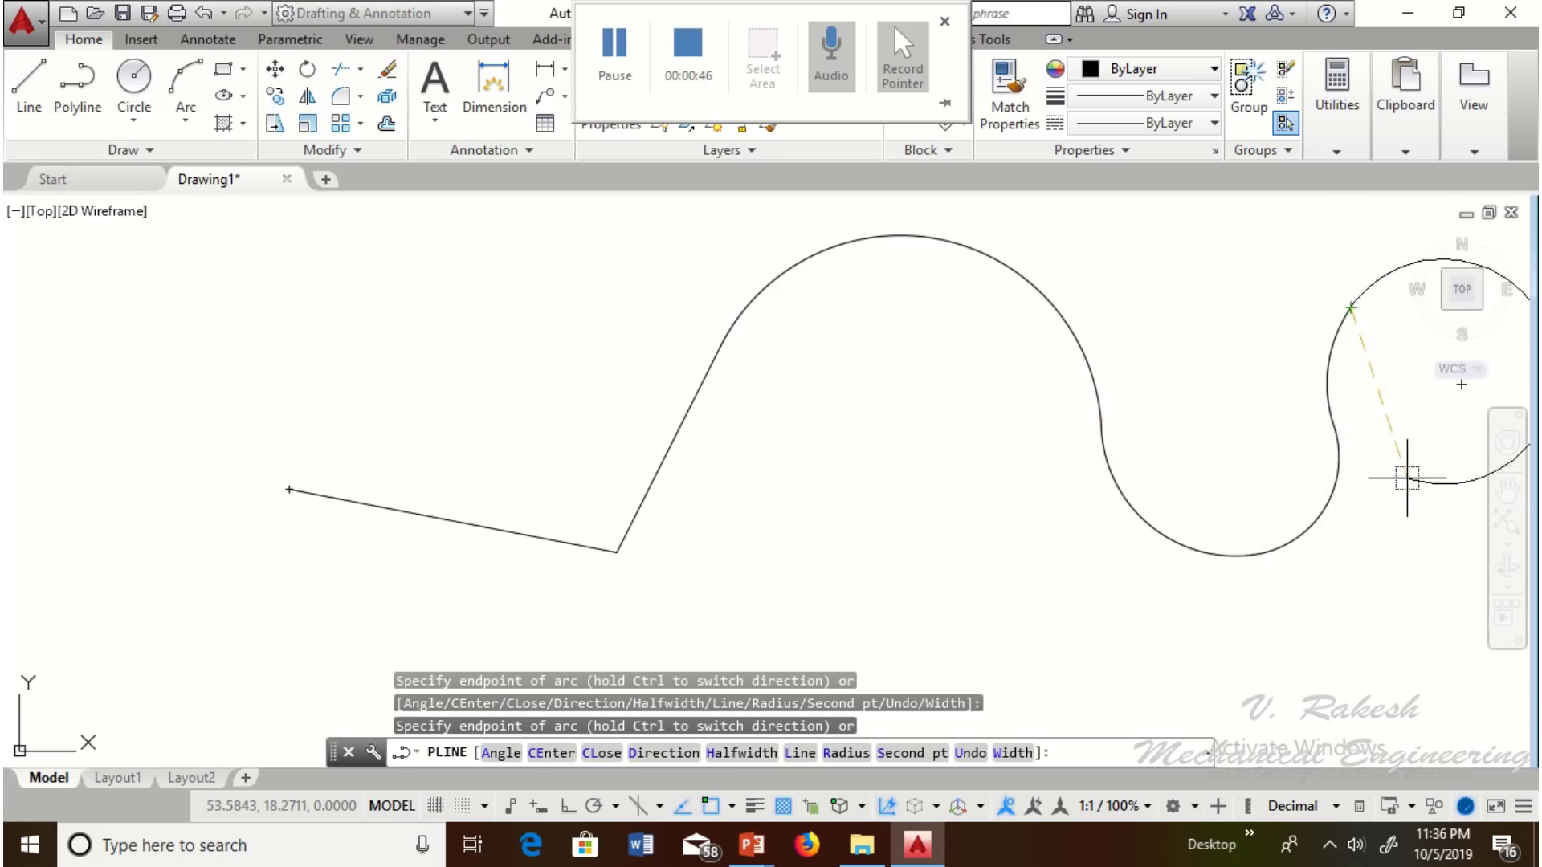
key(Escape)
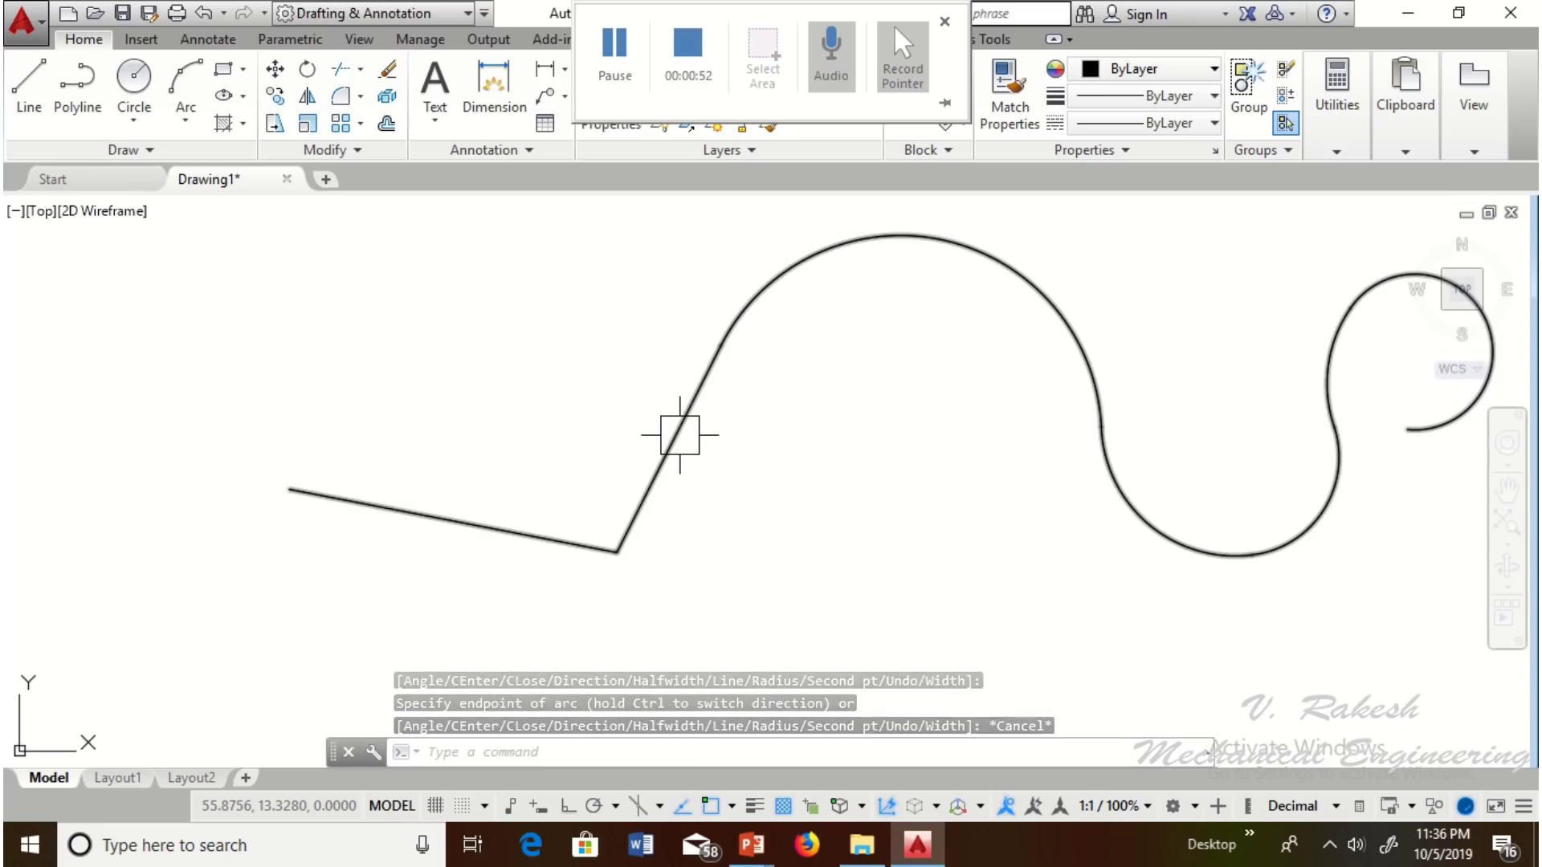
mouse_move(679, 435)
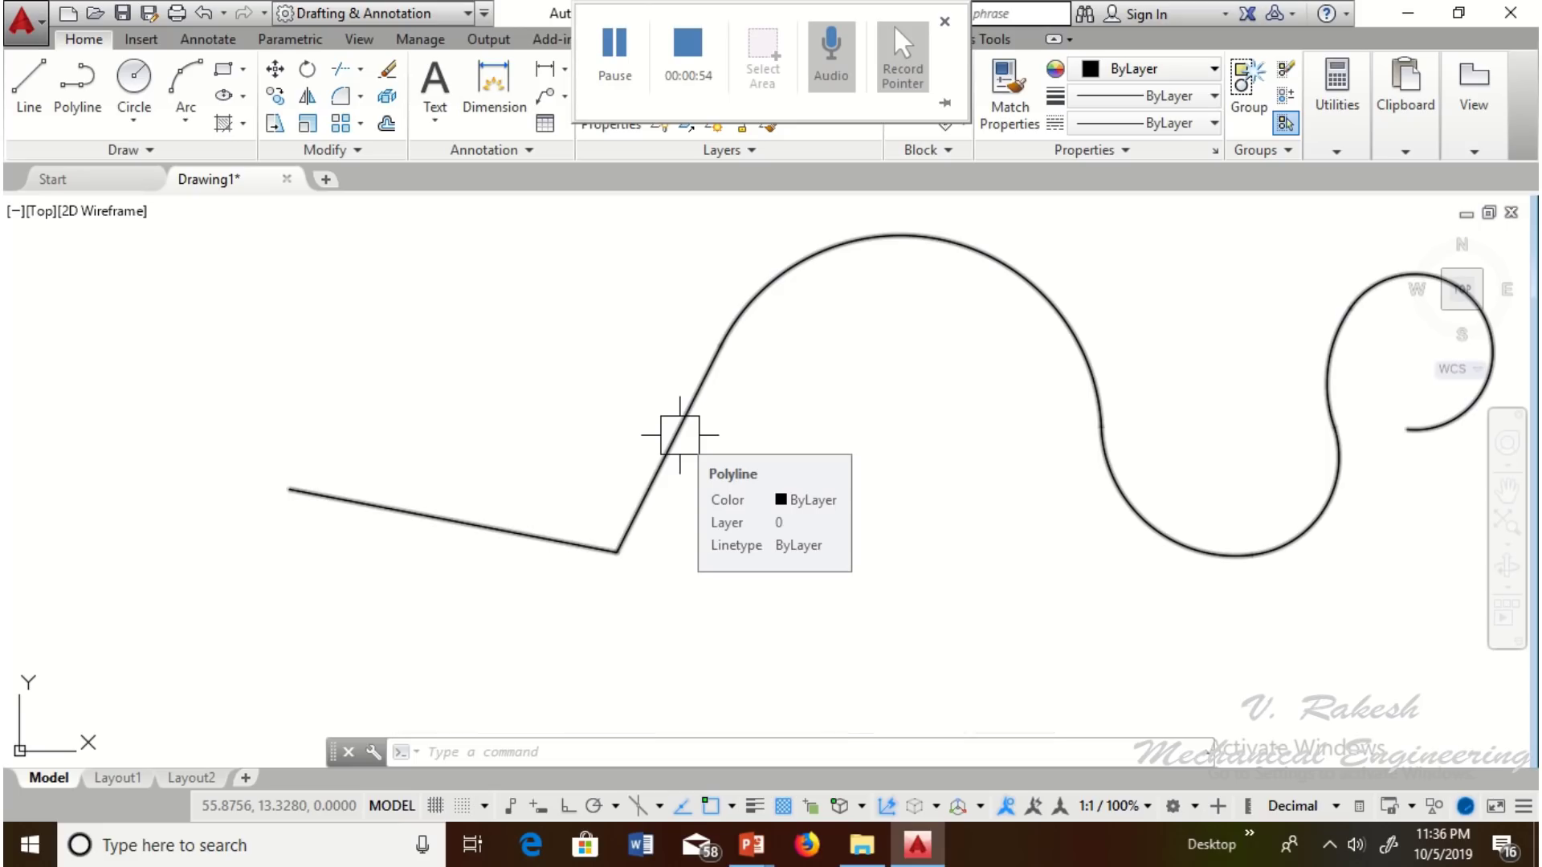
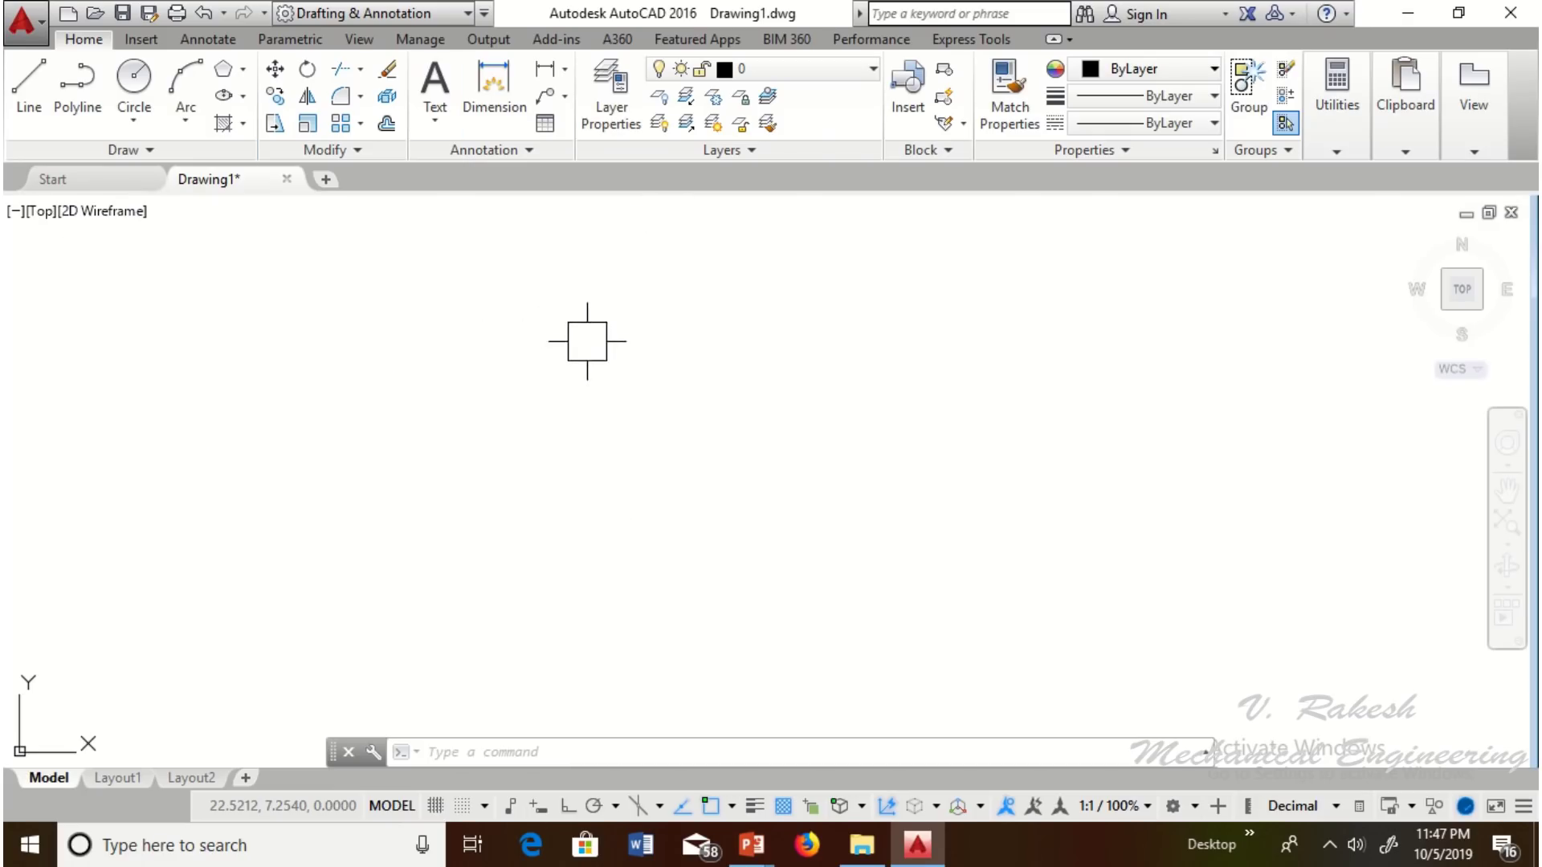
Step: Draw a six-sided polygon near the middle of the empty drawing, inscribed in a circle of radius 30
click(243, 71)
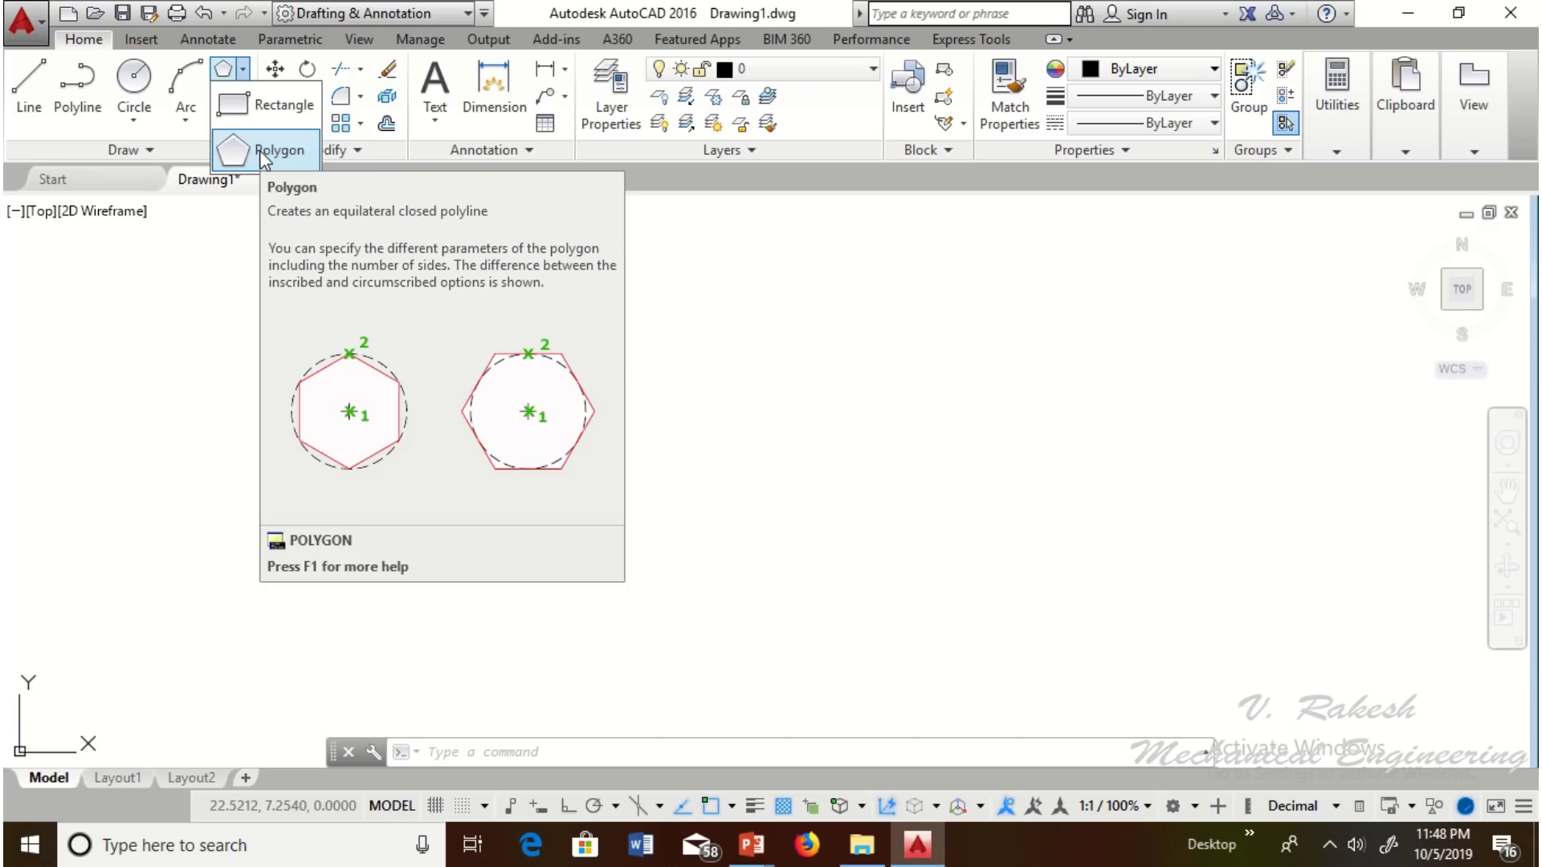
click(259, 151)
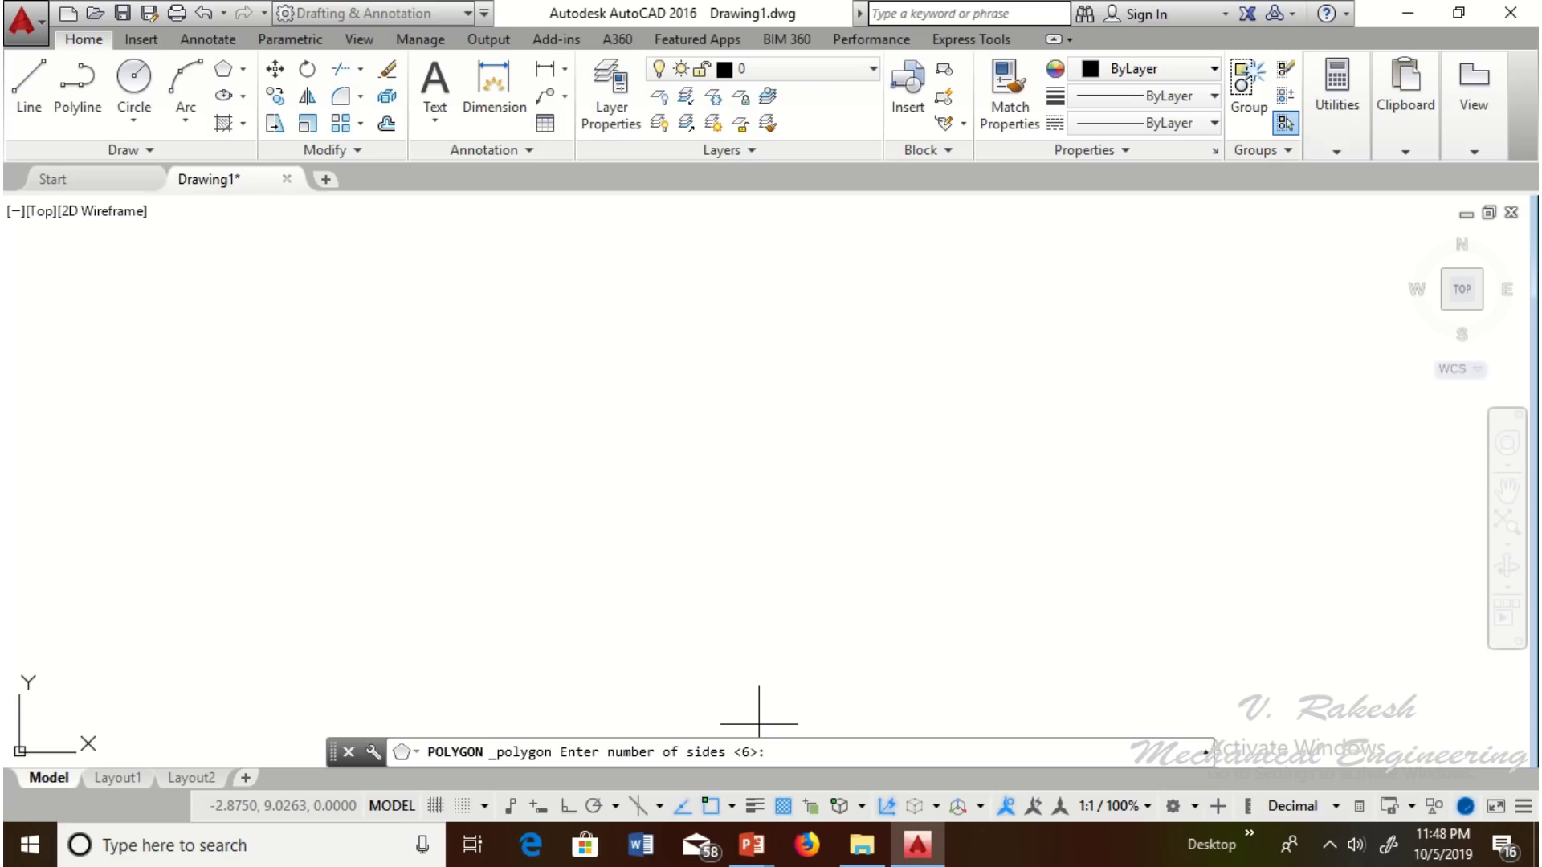
text(6)
key(Return)
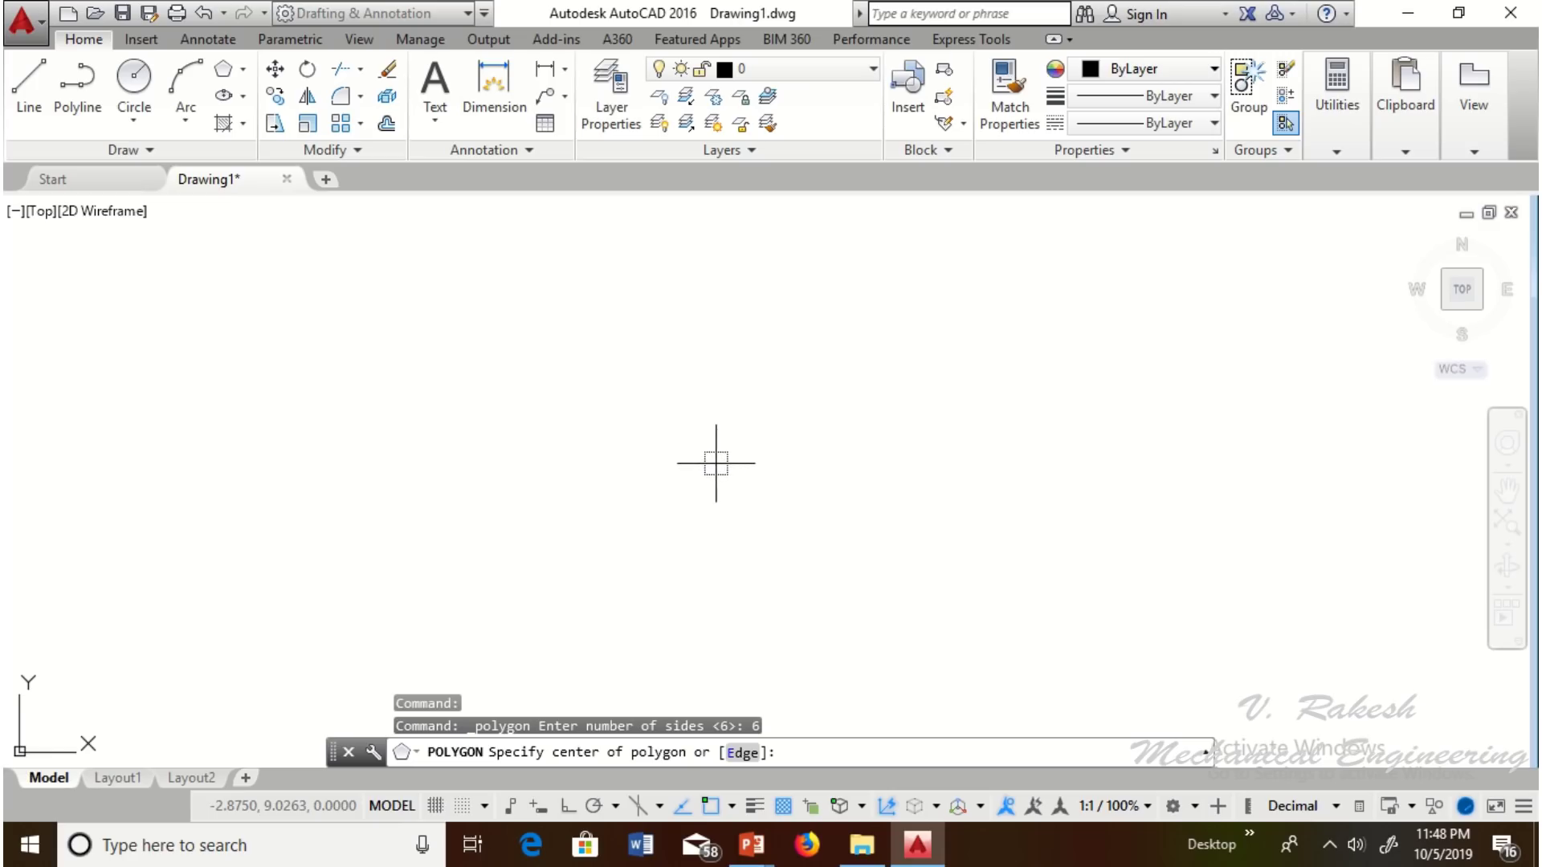
click(698, 417)
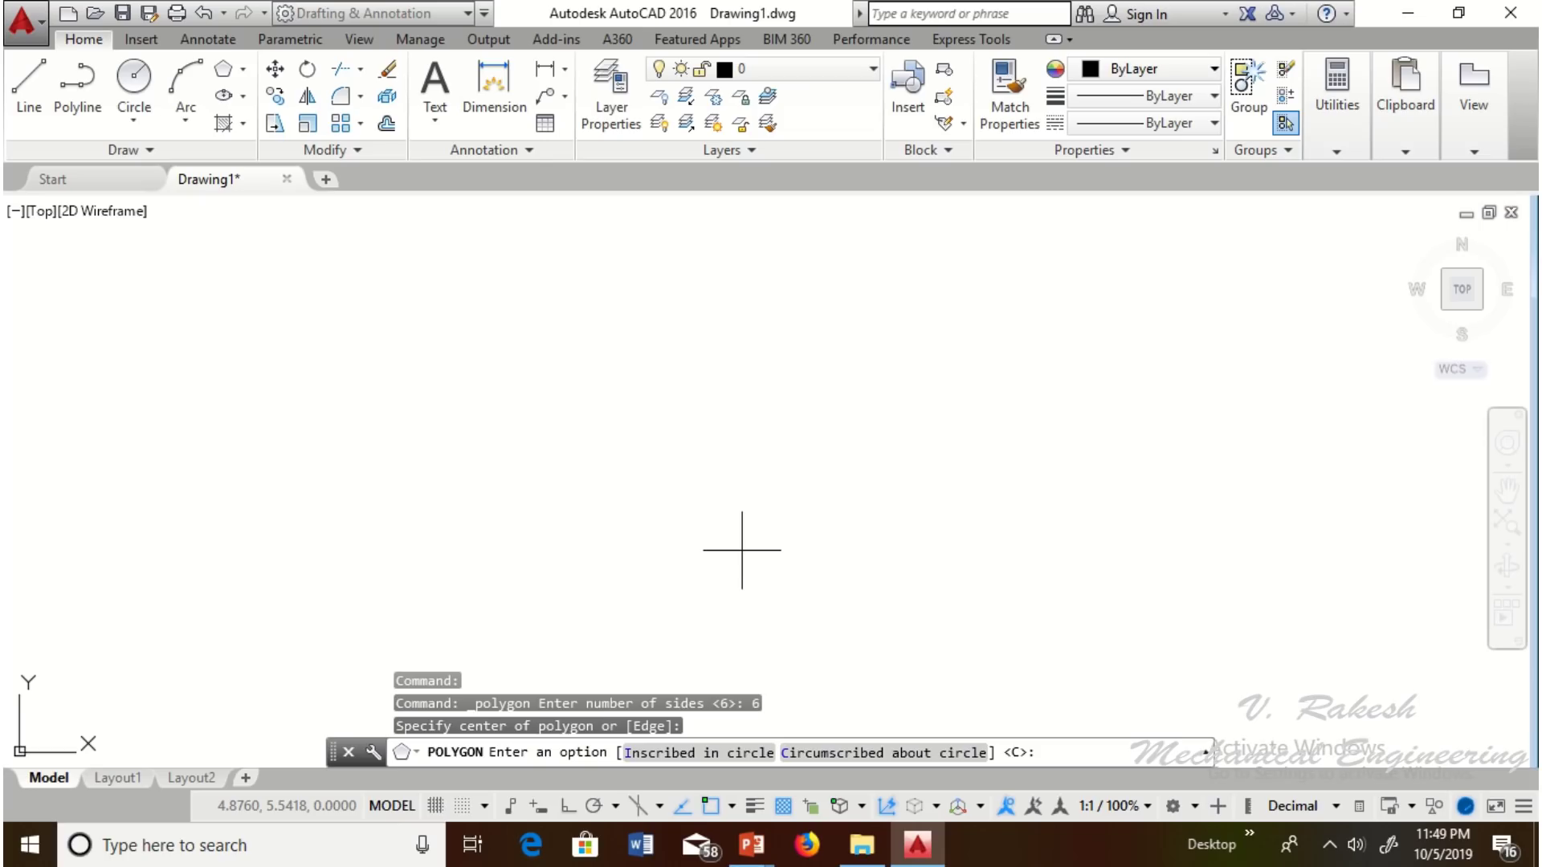
text(I)
key(Return)
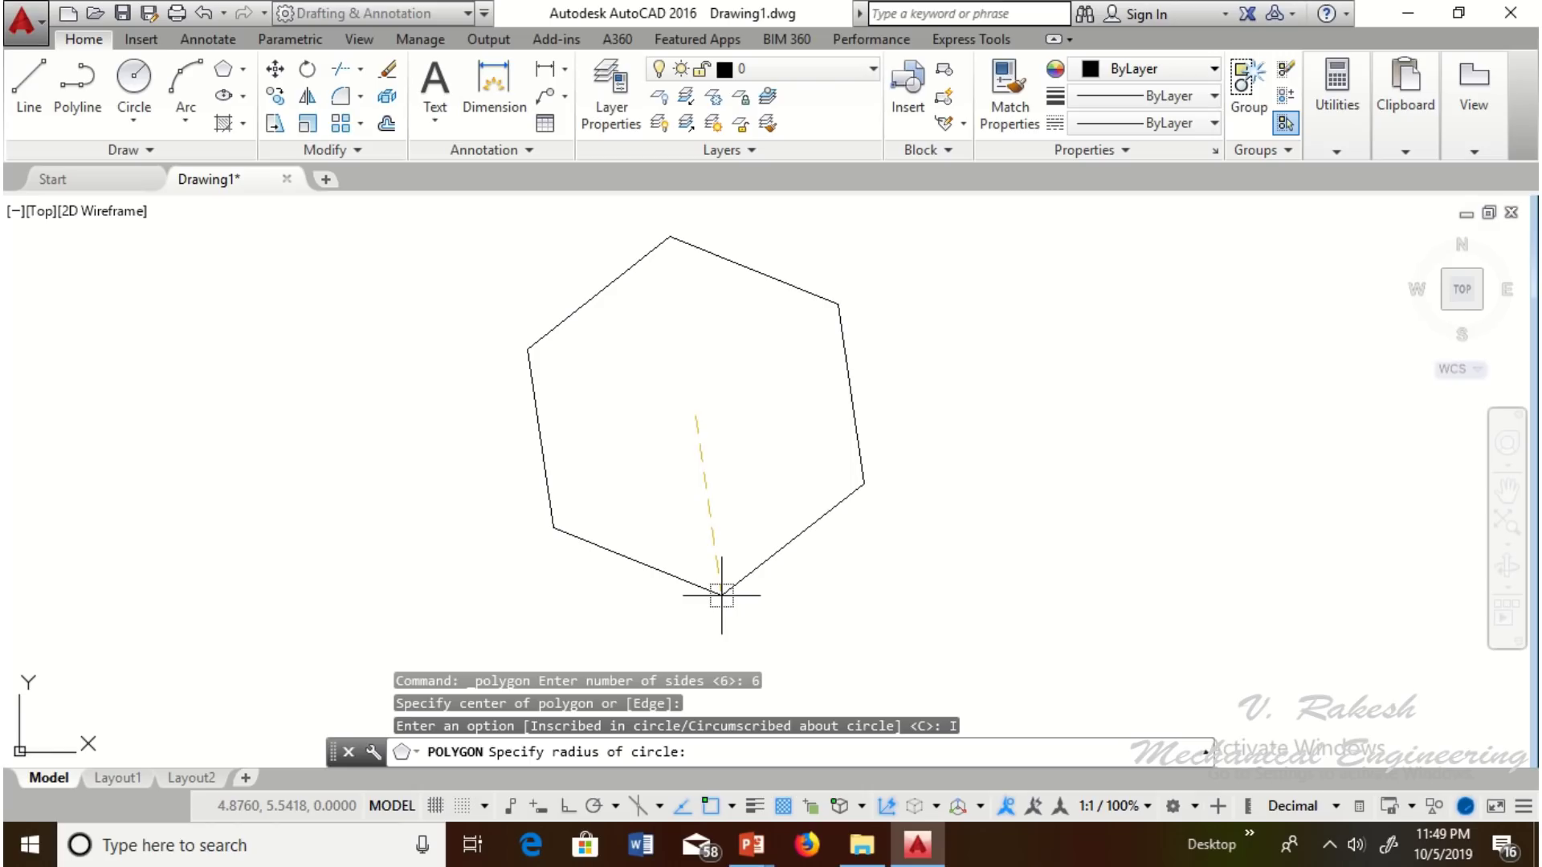
text(30)
key(Return)
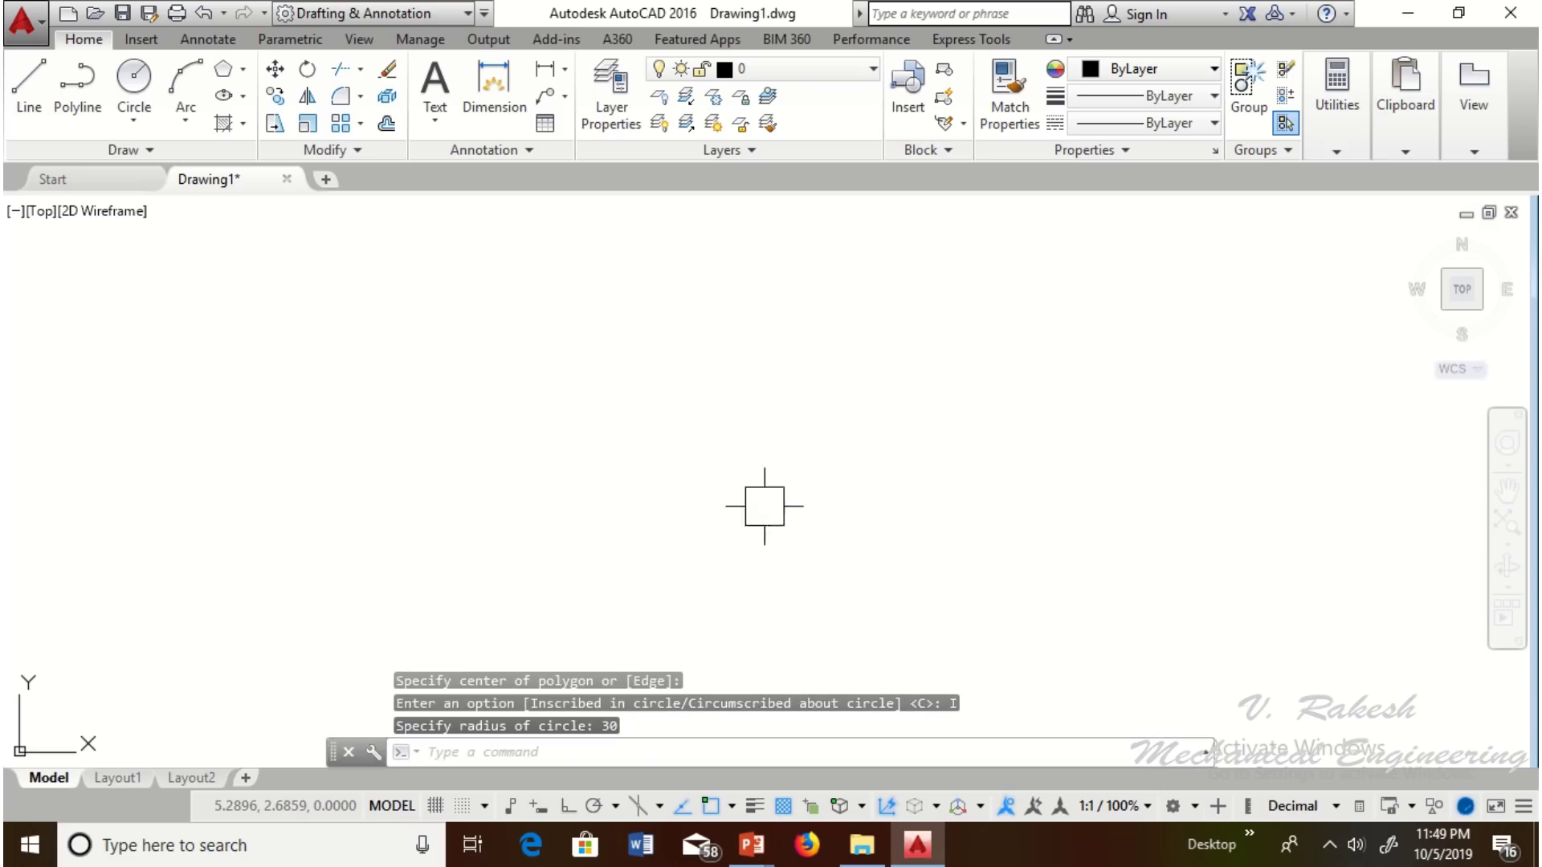
Step: Zoom the view to All so the whole hexagon fits on screen
text(z)
key(Return)
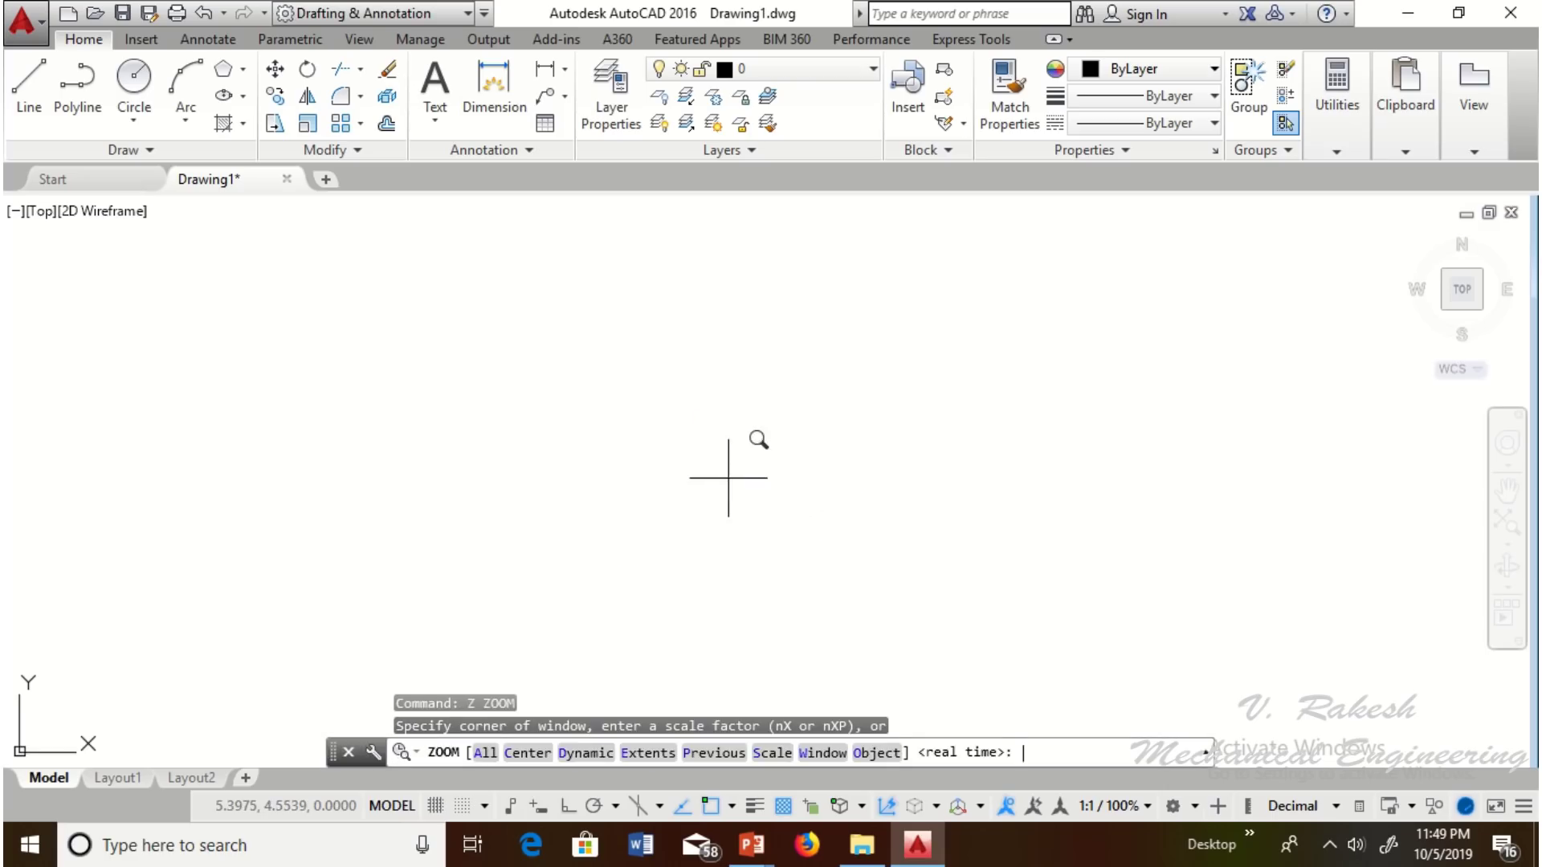
text(A)
key(Return)
key(Return)
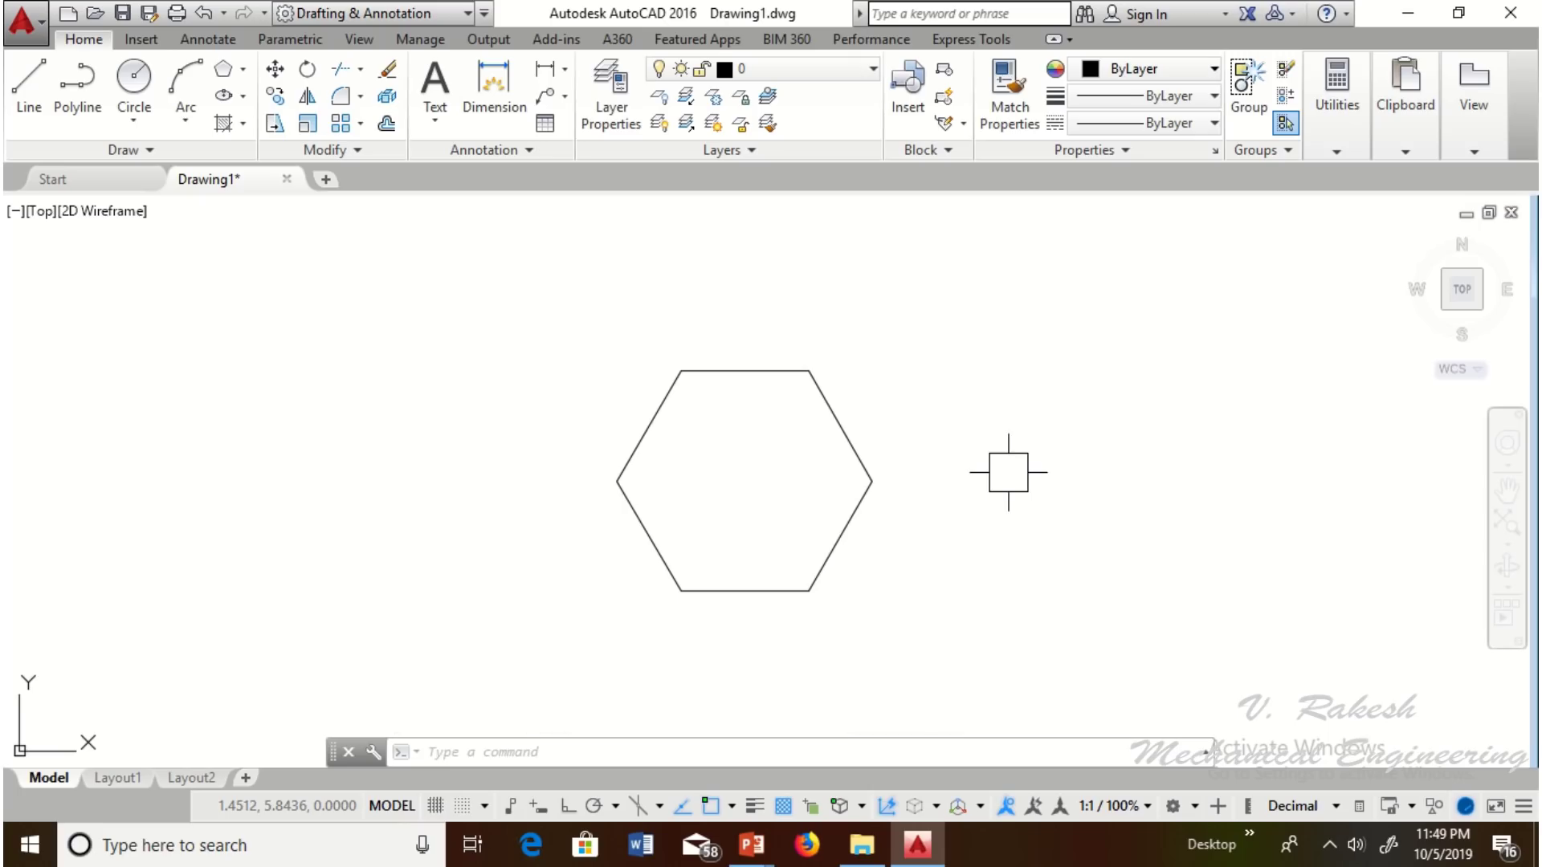
text(z)
key(Return)
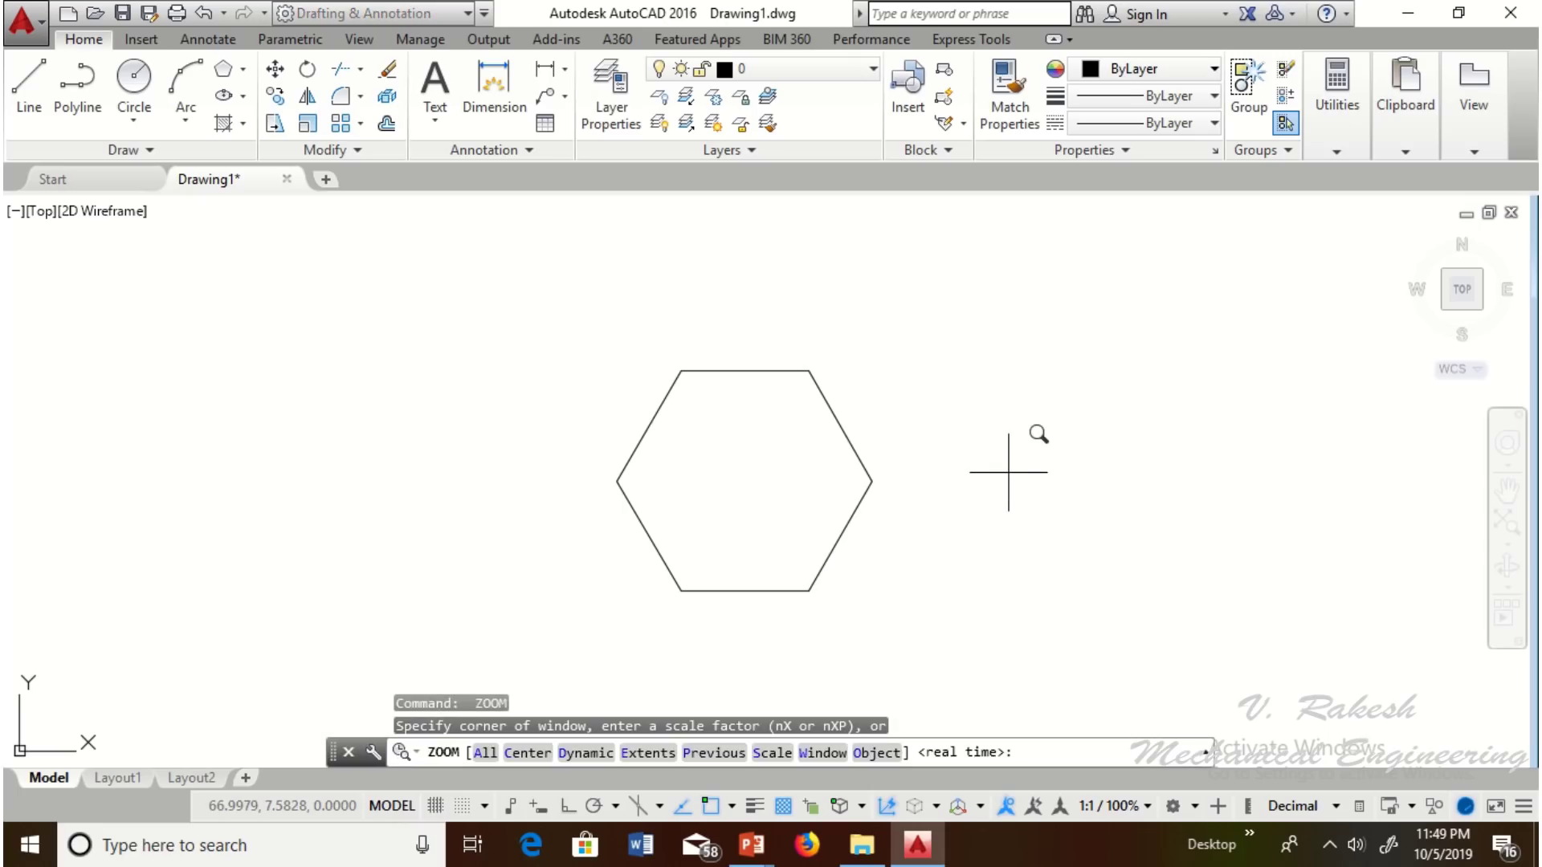
key(Escape)
Step: Draw a second six-sided polygon to the right of the first, circumscribed about a circle of radius 30
text(pol)
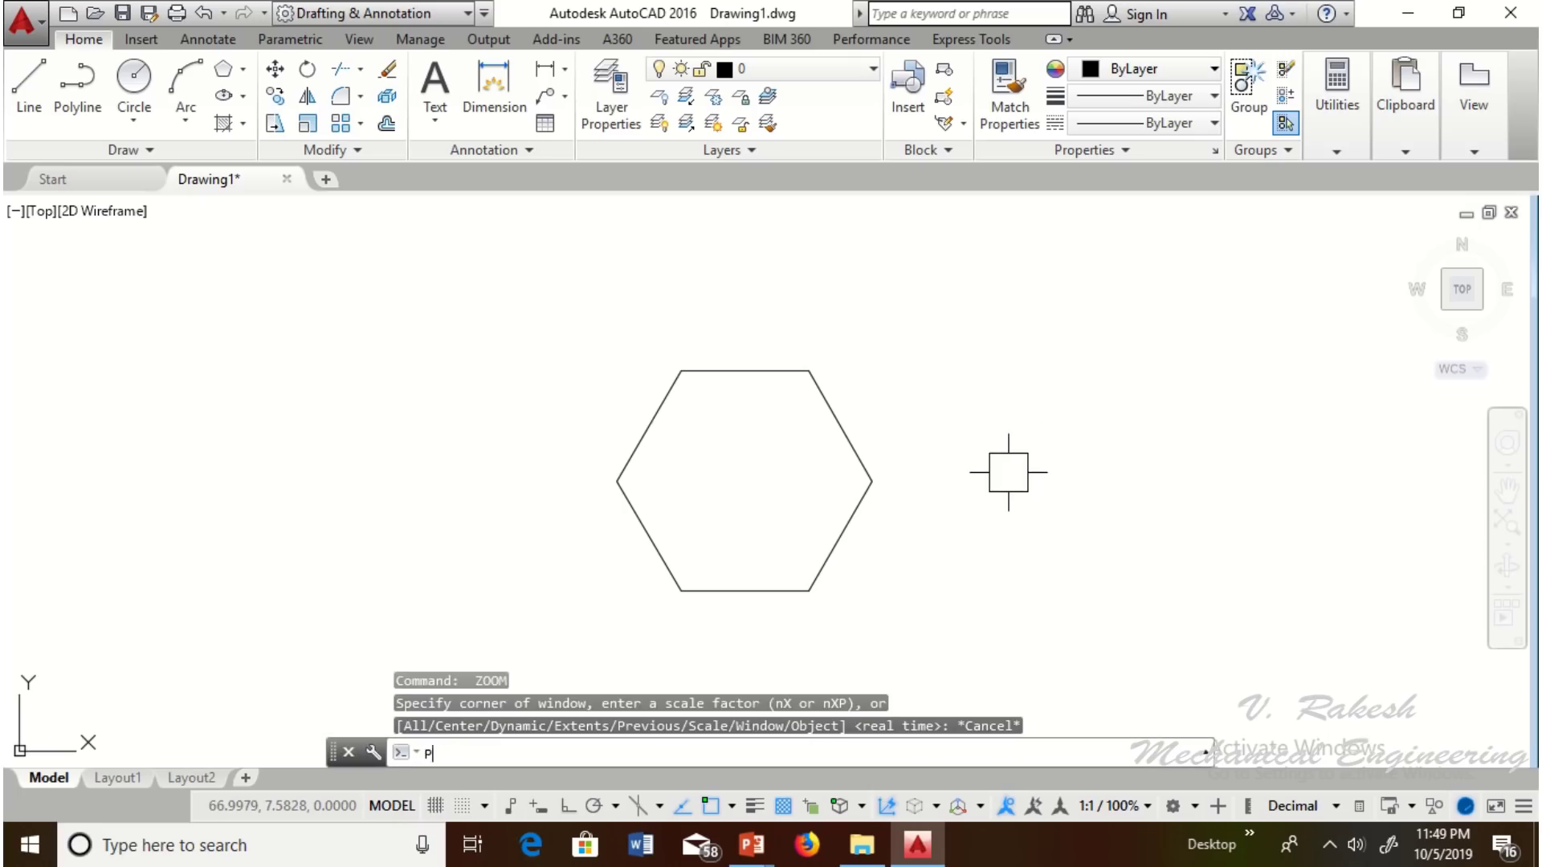
key(Return)
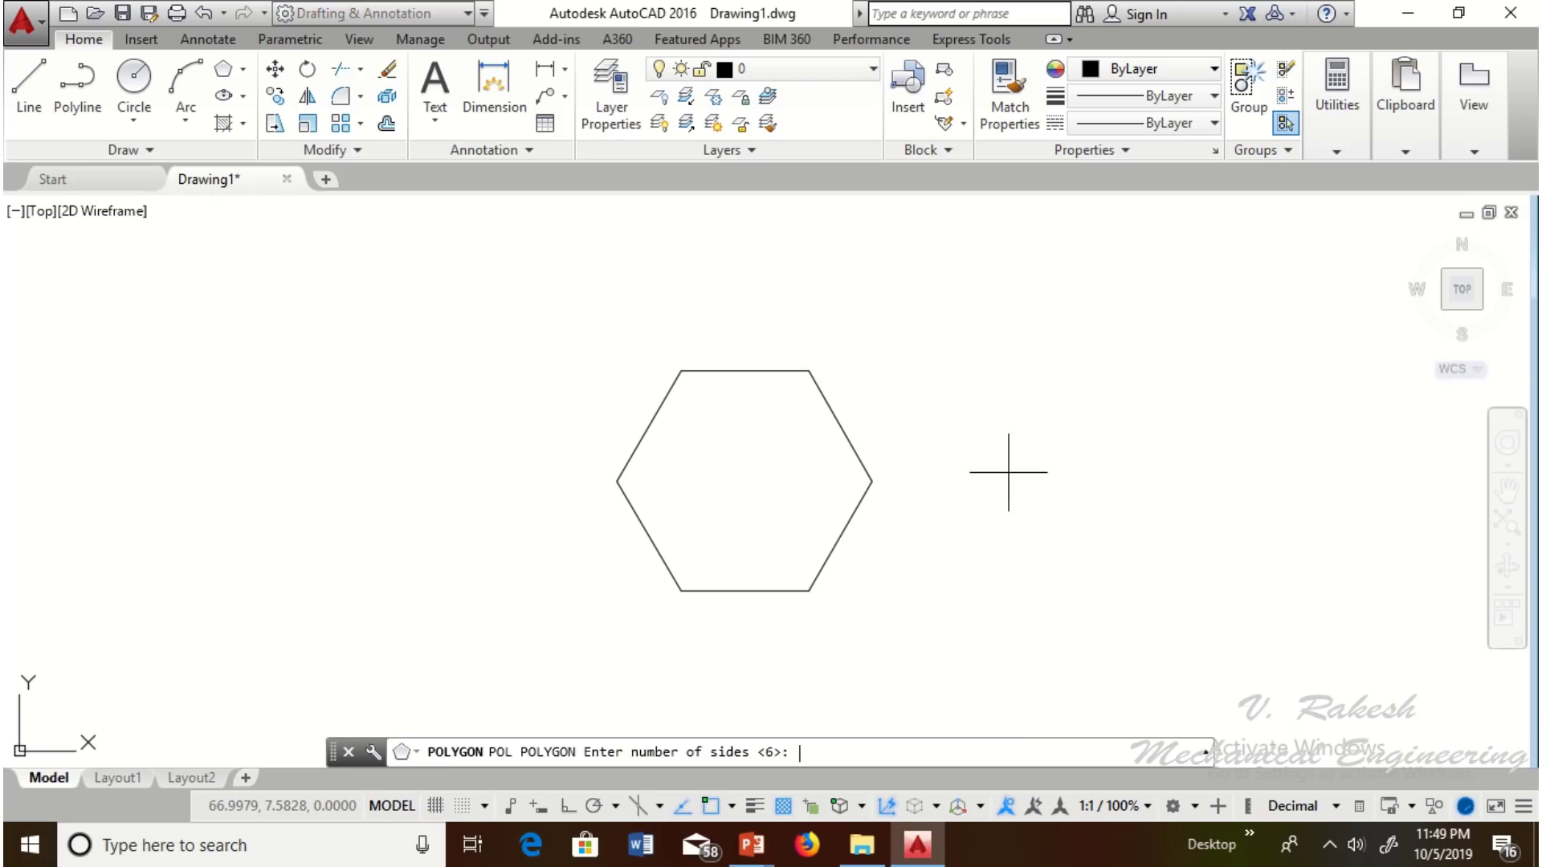
key(Return)
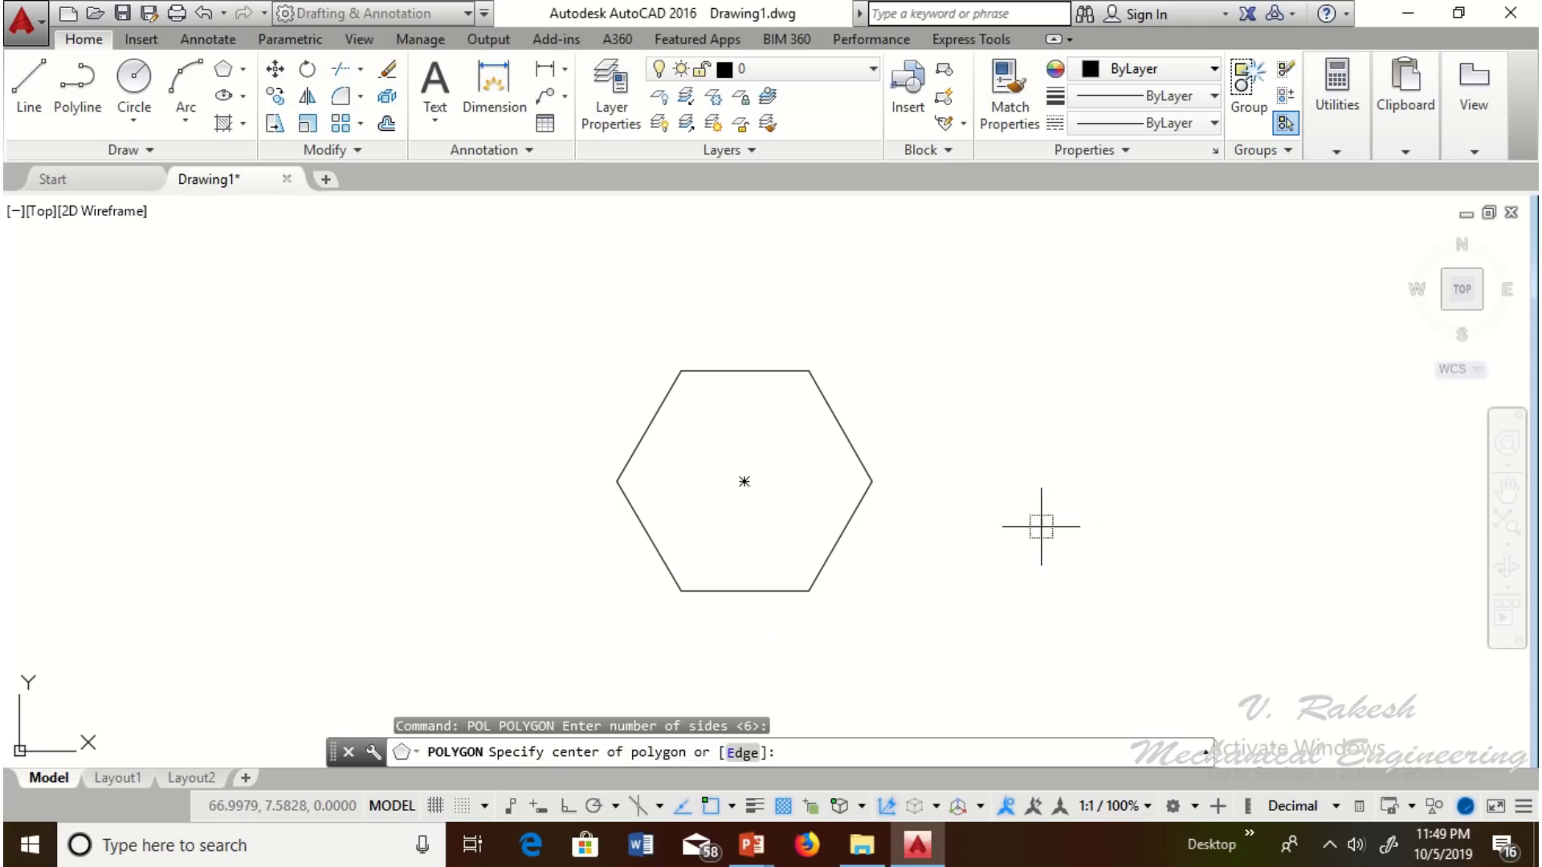
click(1119, 516)
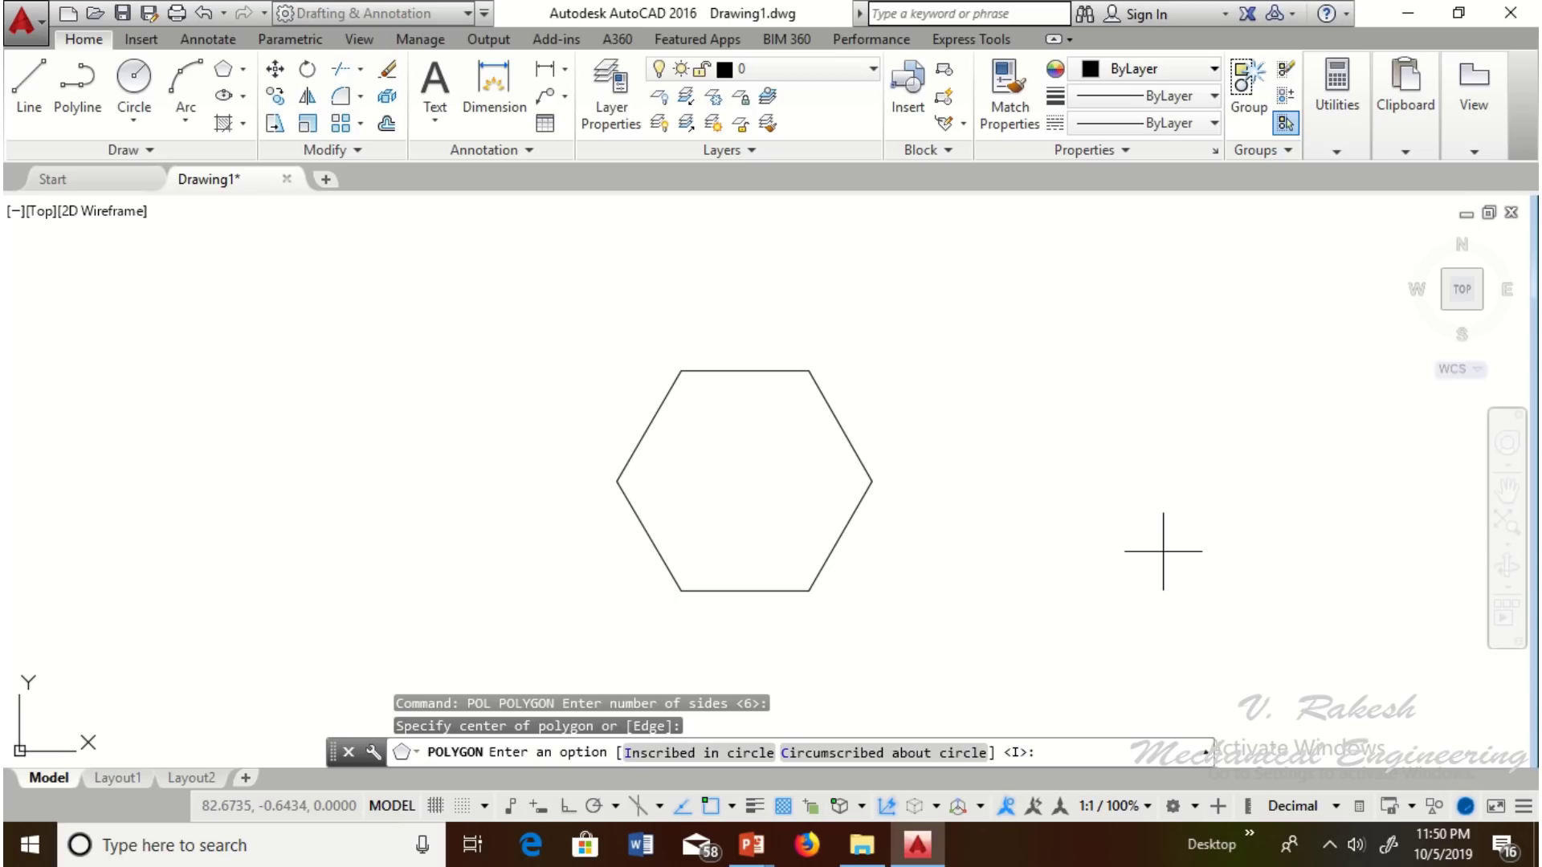
text(c)
key(Return)
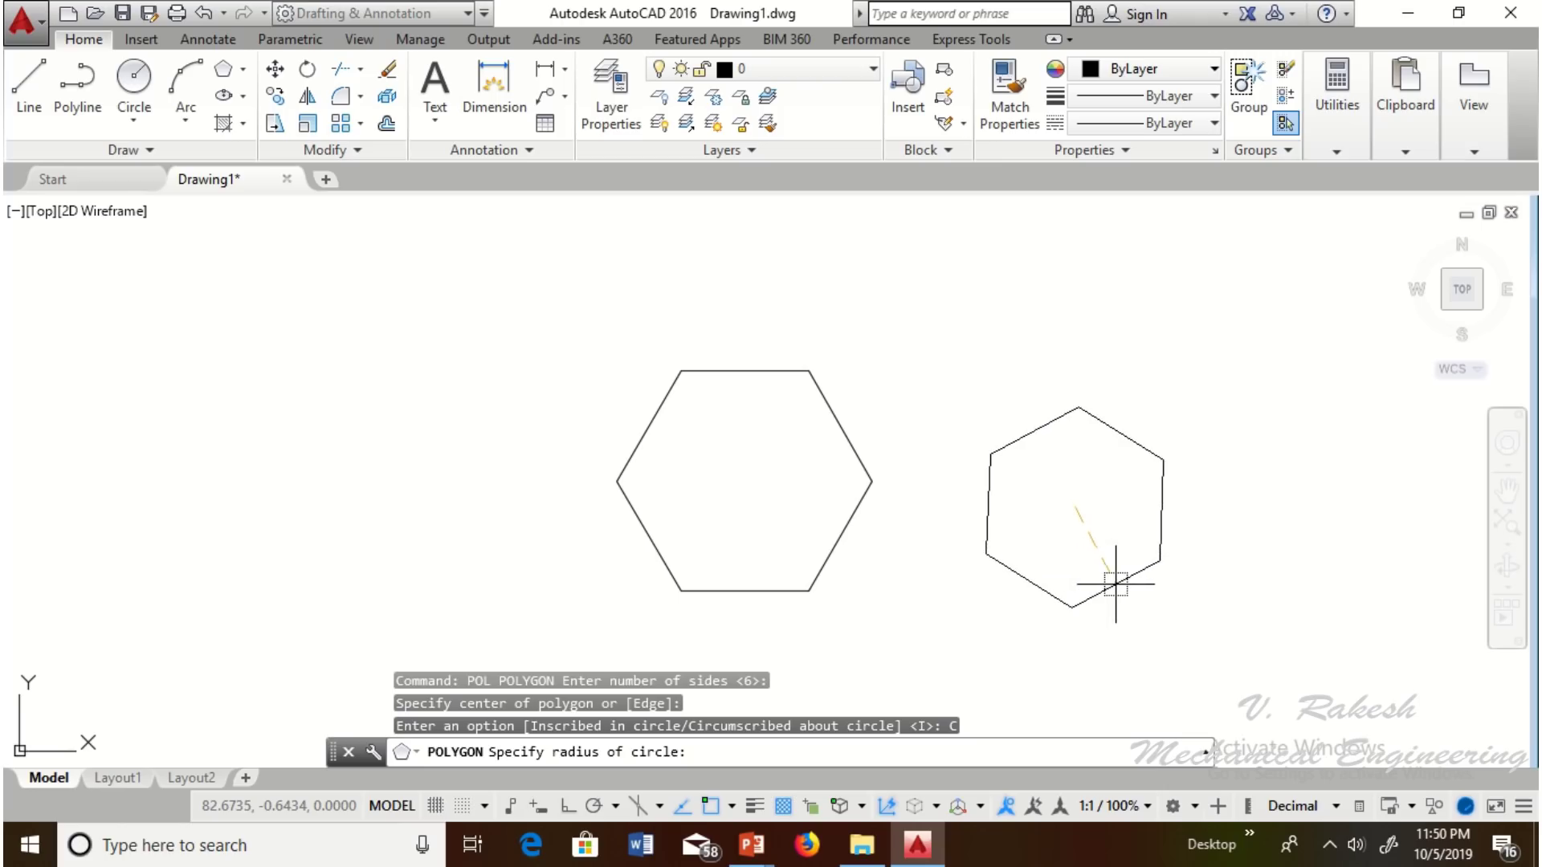
text(30)
key(Return)
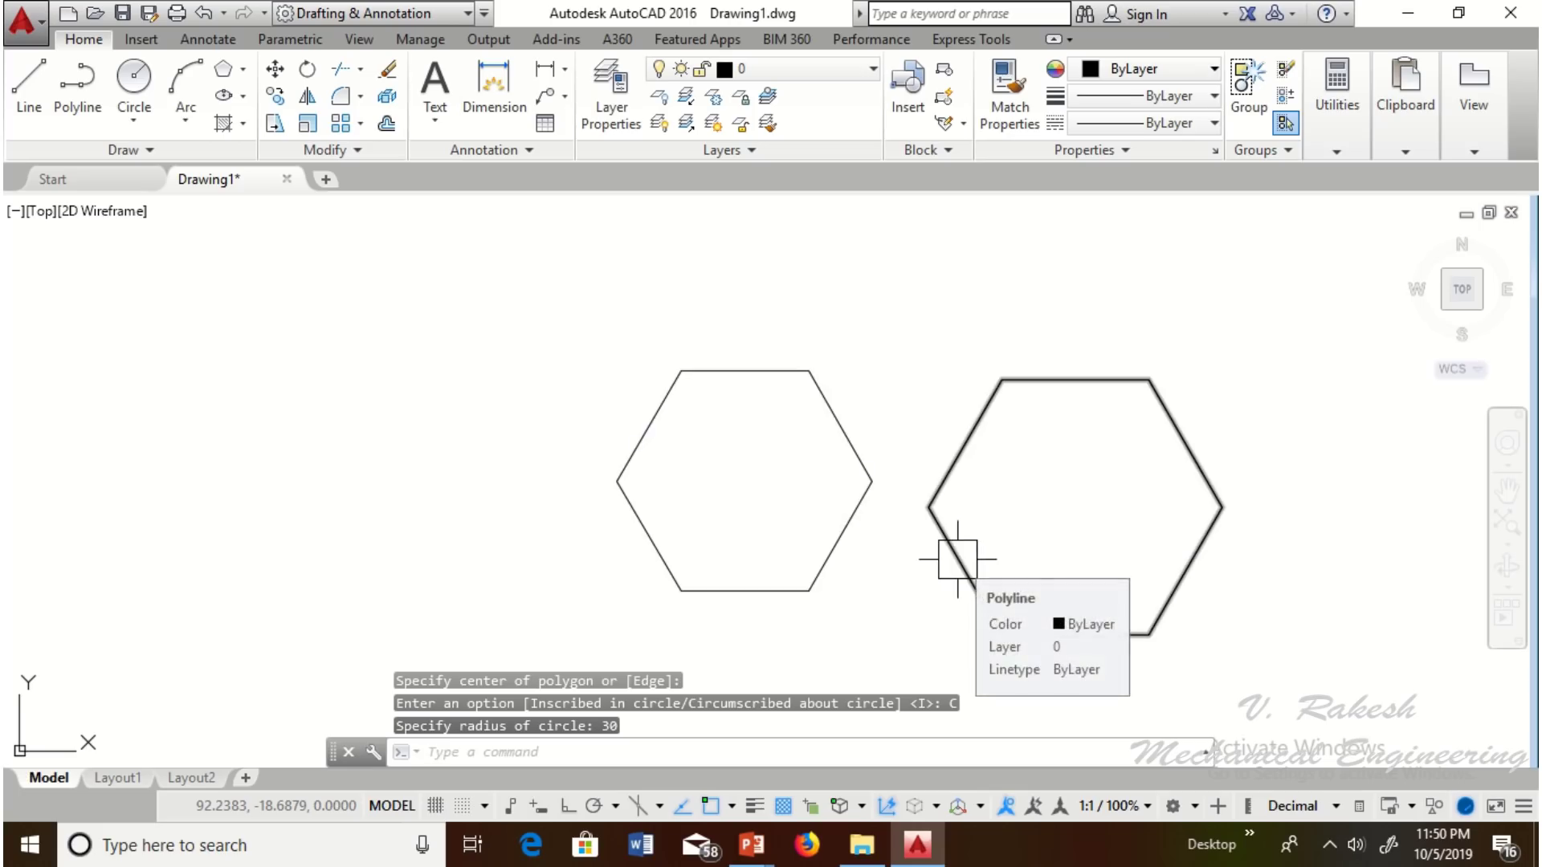
Step: Draw a third six-sided polygon to the left of the other two using the Edge option, with an edge length of 30
key(Return)
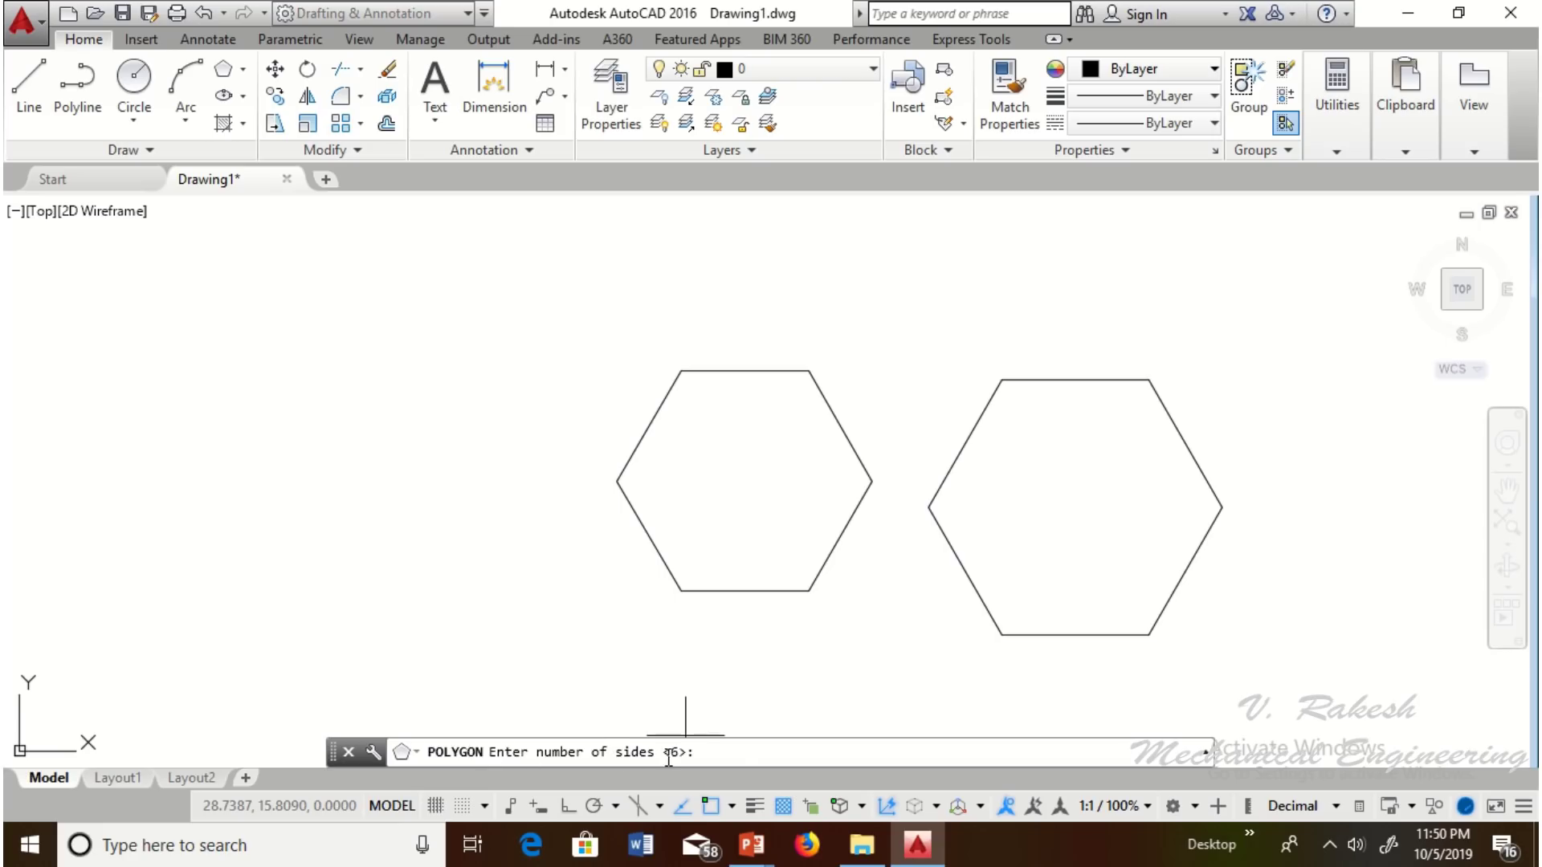
key(Return)
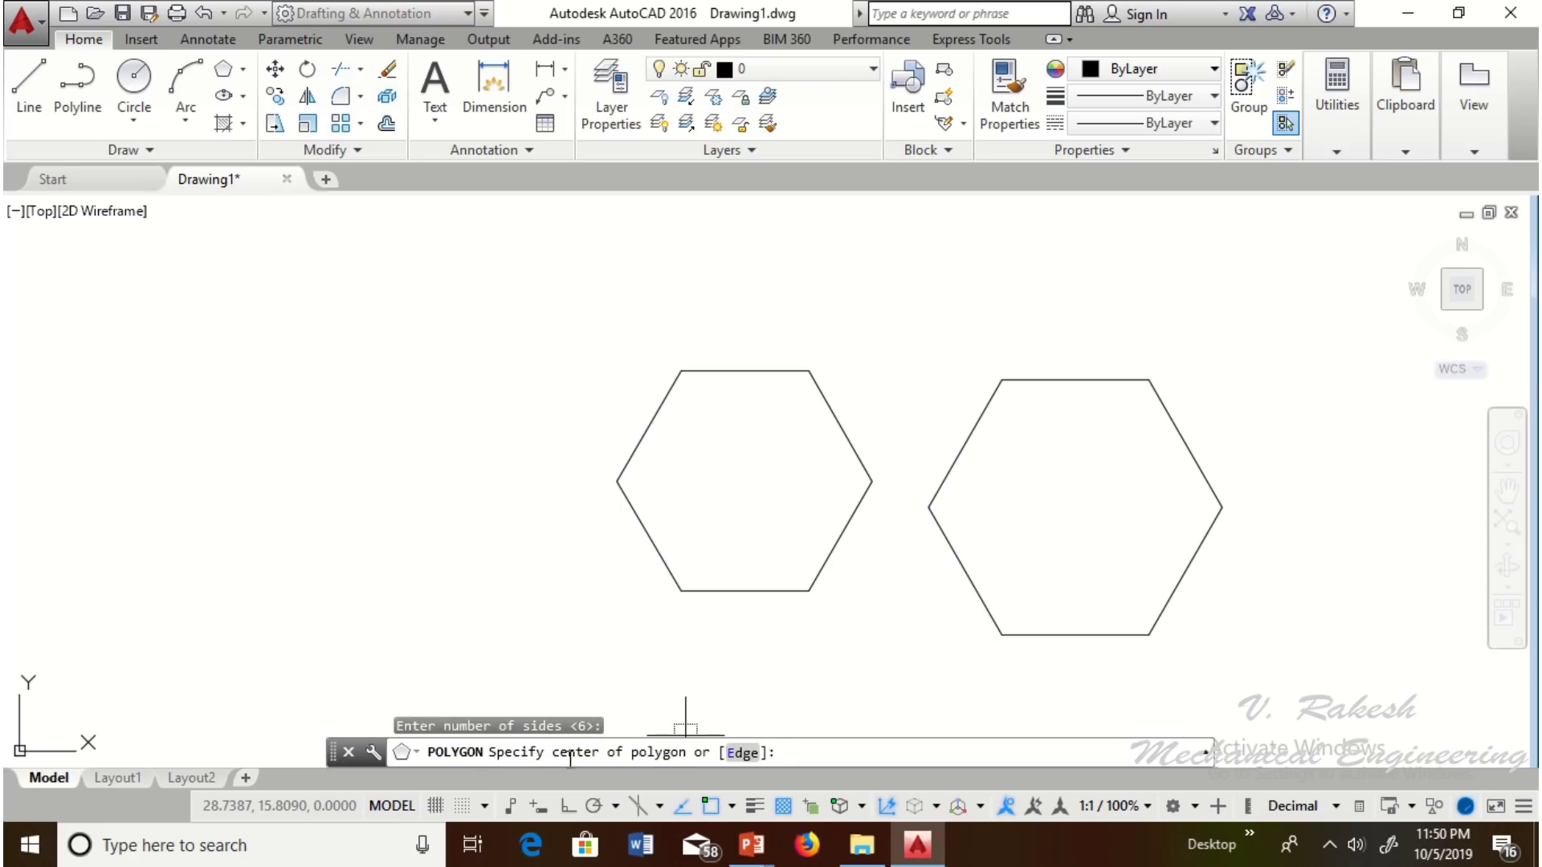
click(743, 752)
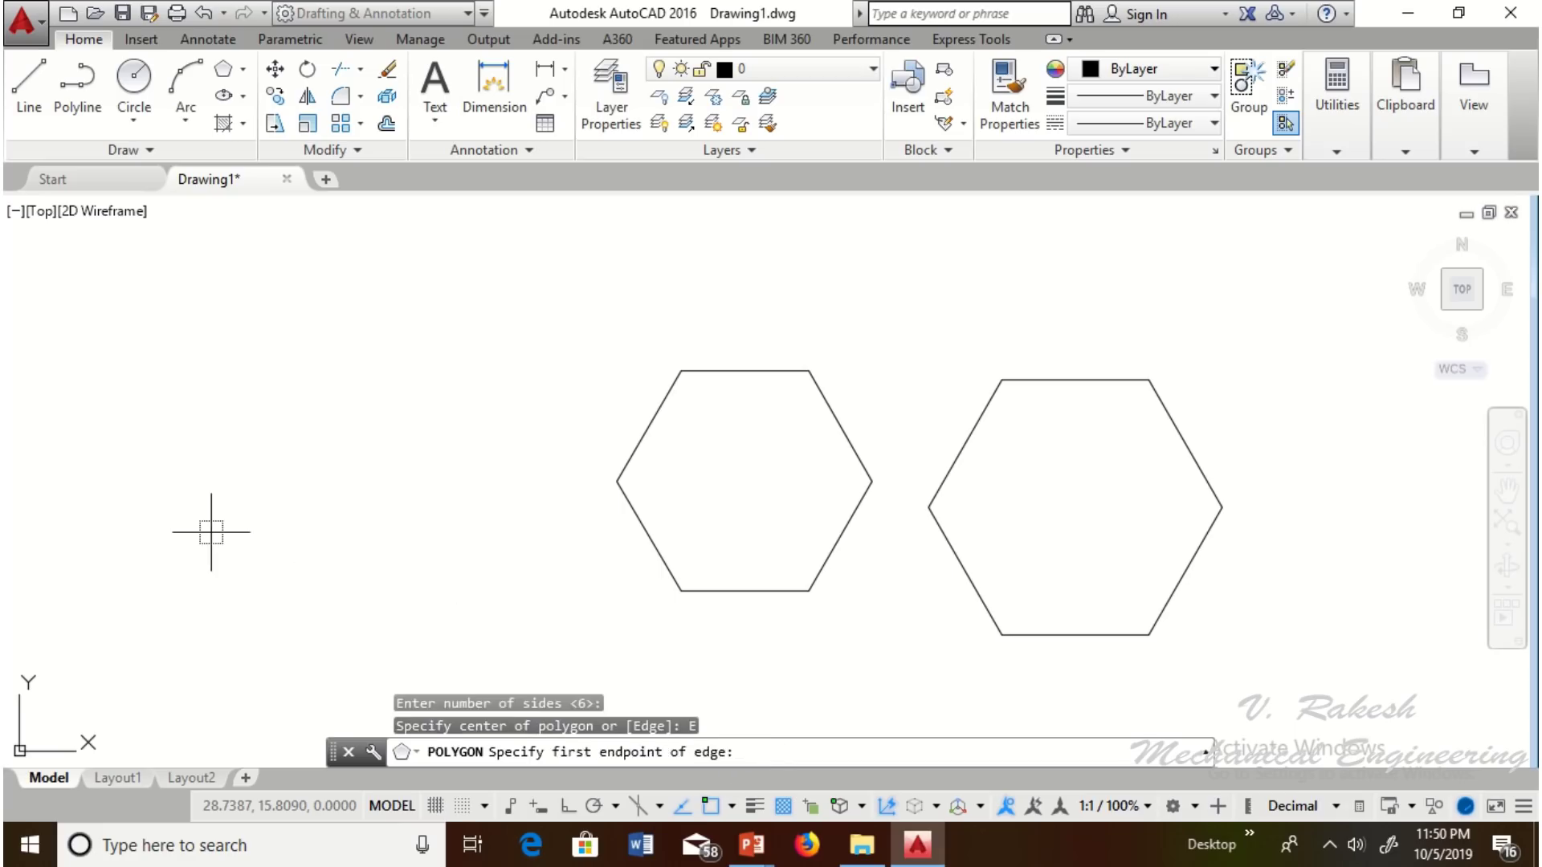
click(211, 531)
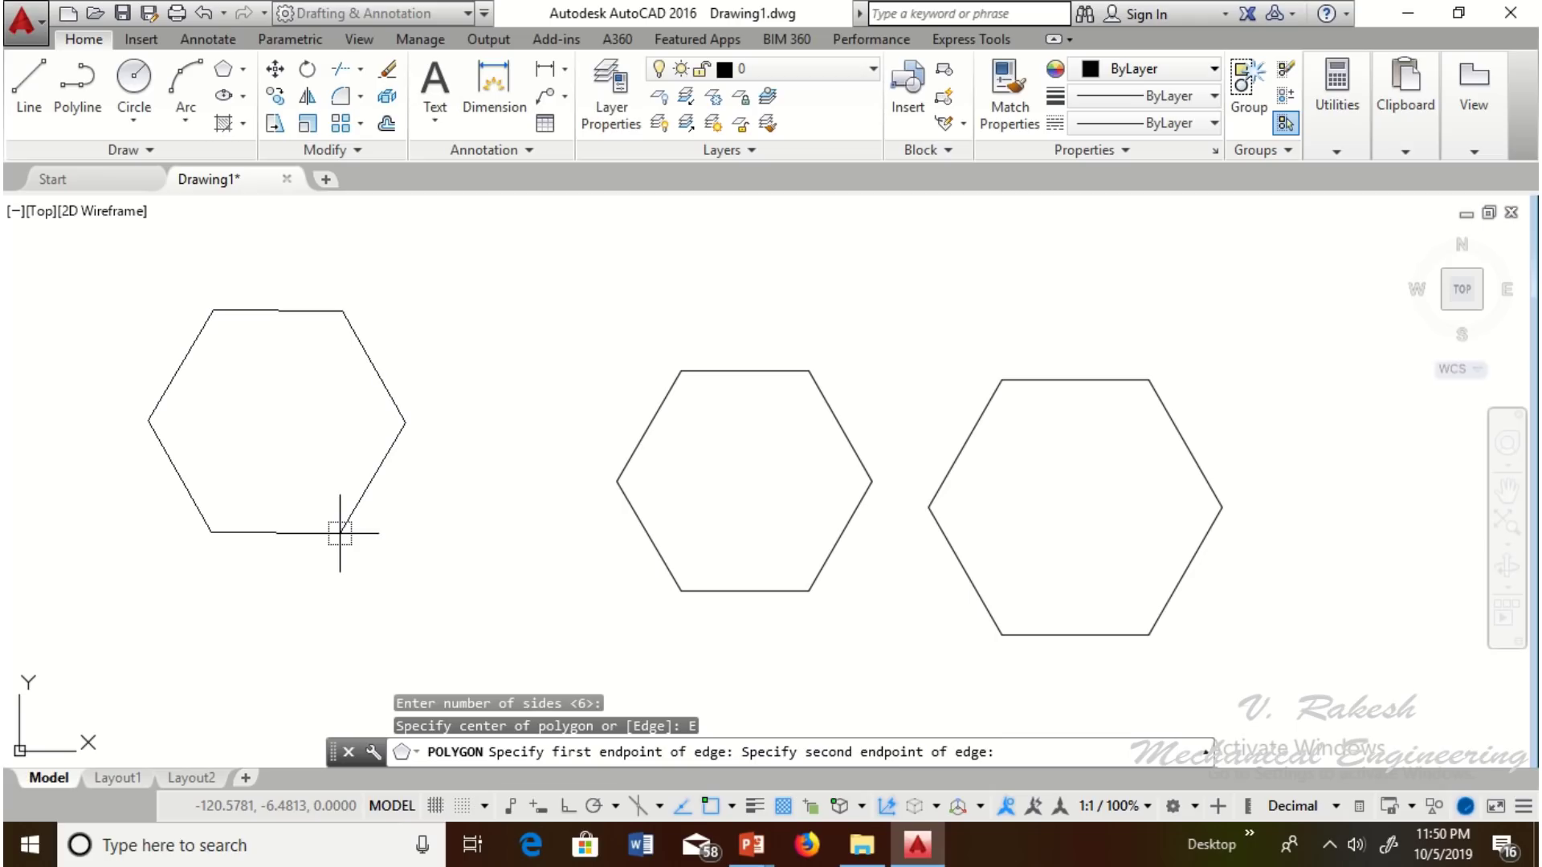
text(30)
key(Return)
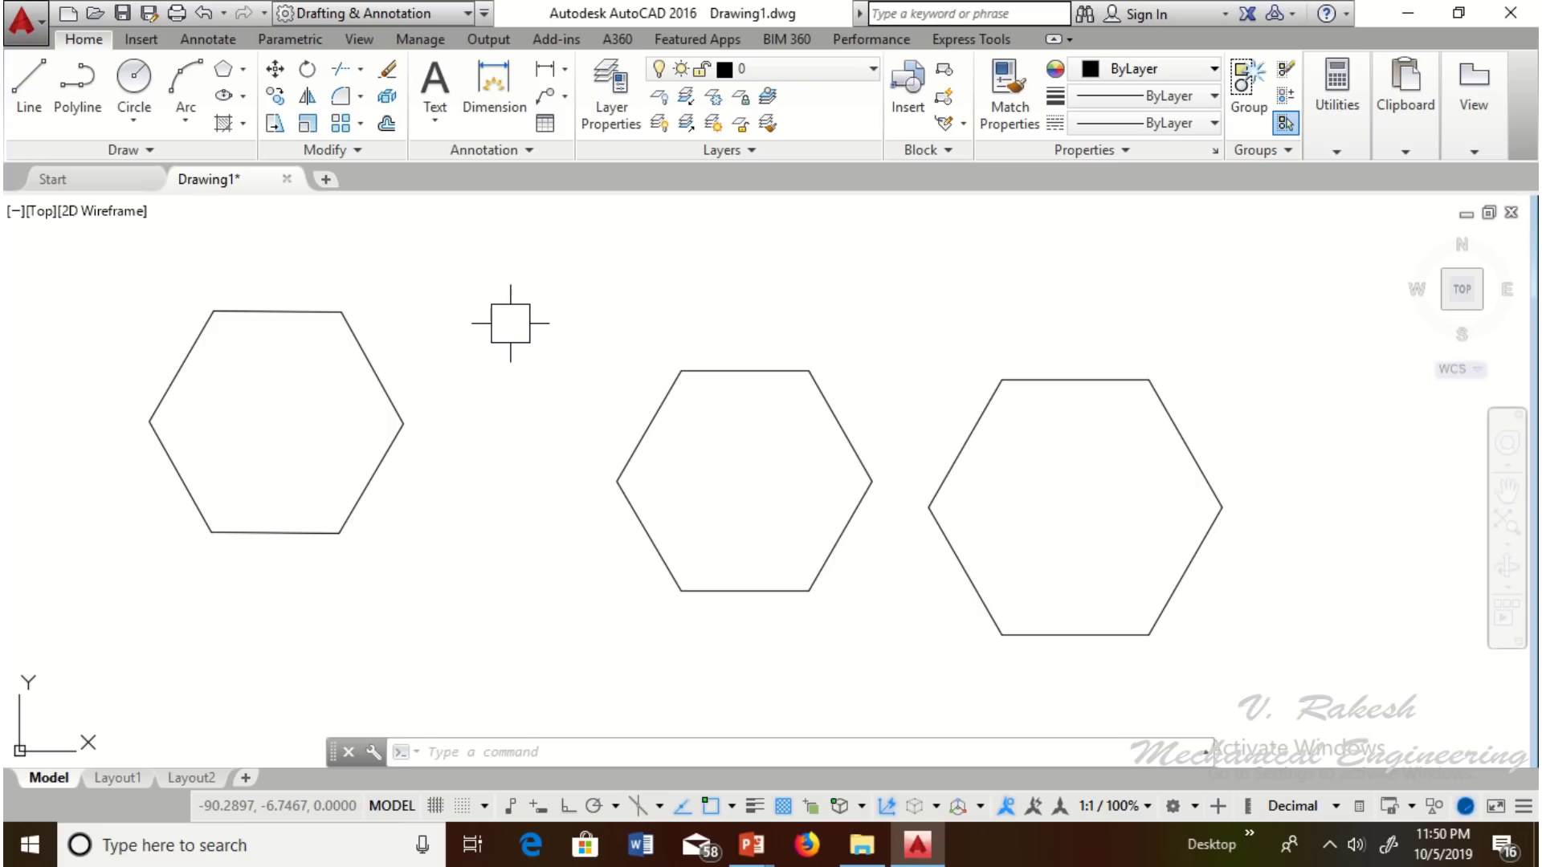
Step: Add an aligned dimension below the bottom edge of the middle, inscribed hexagon
text(D)
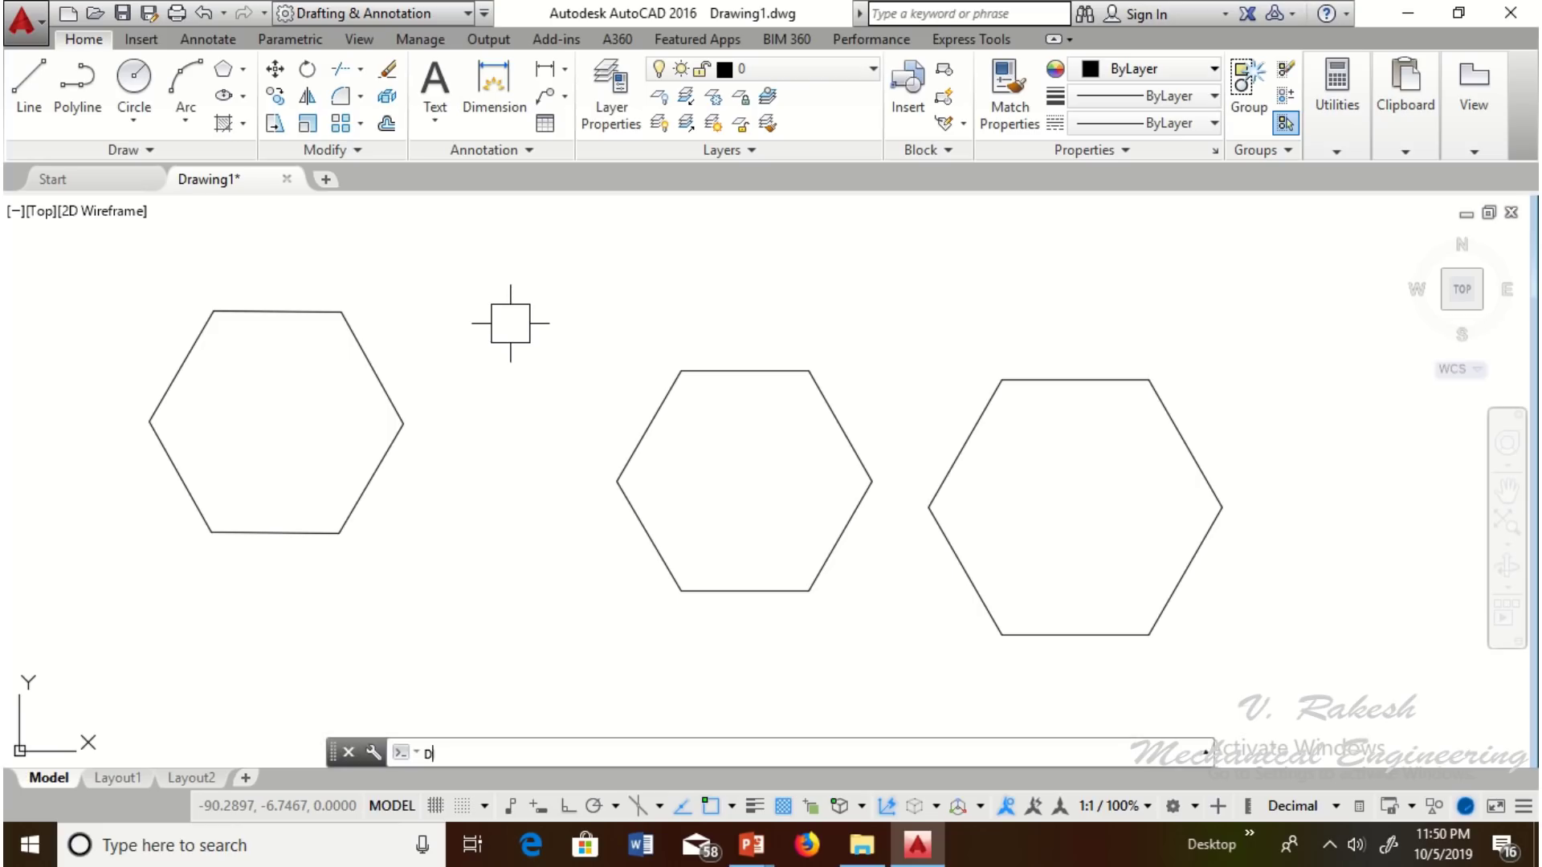
text(AL)
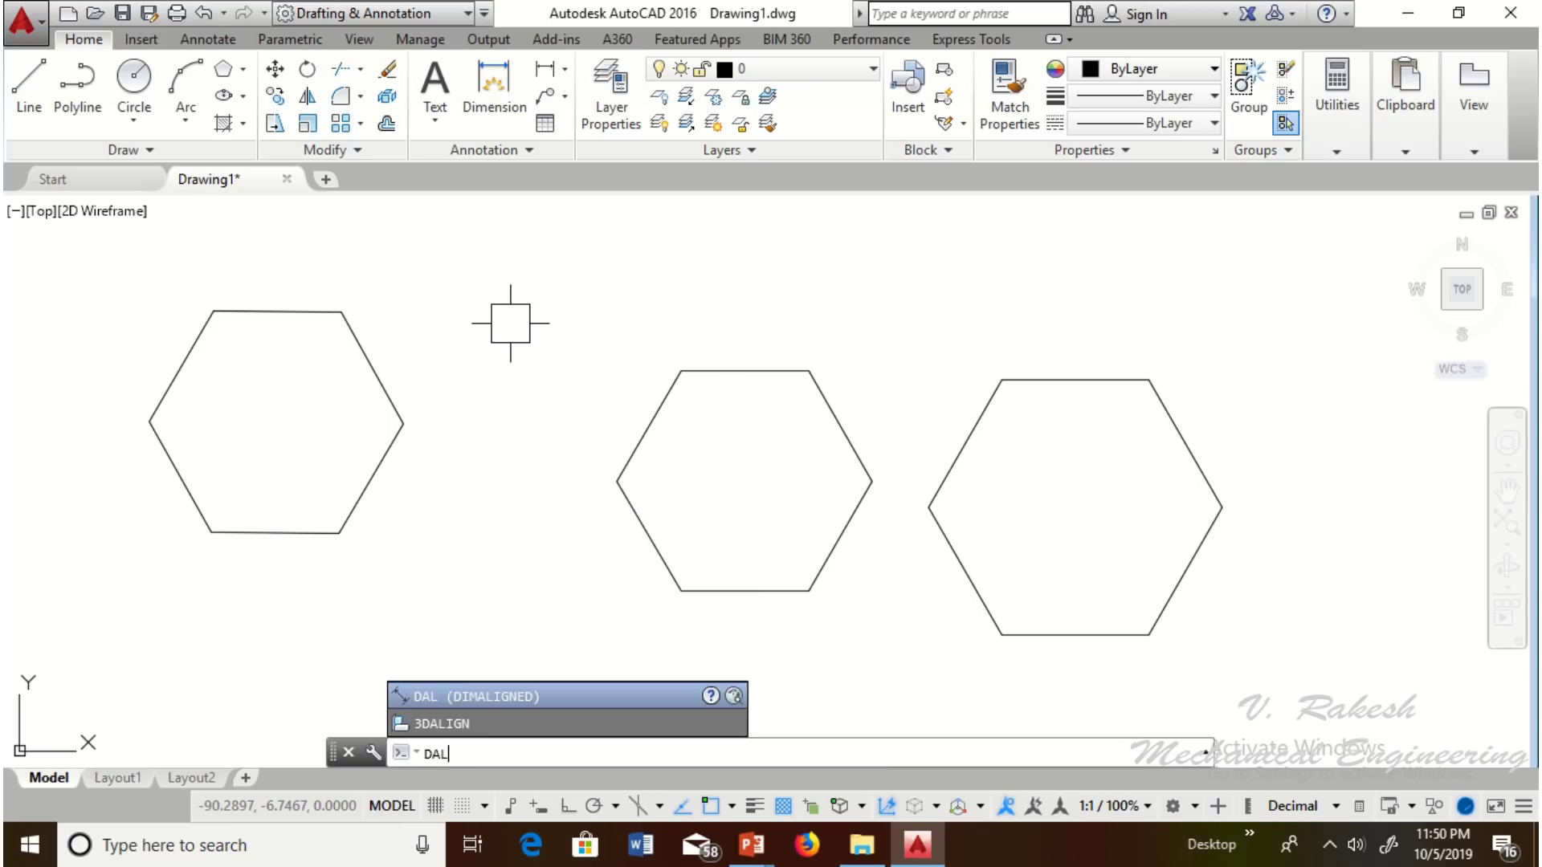
key(Return)
click(681, 591)
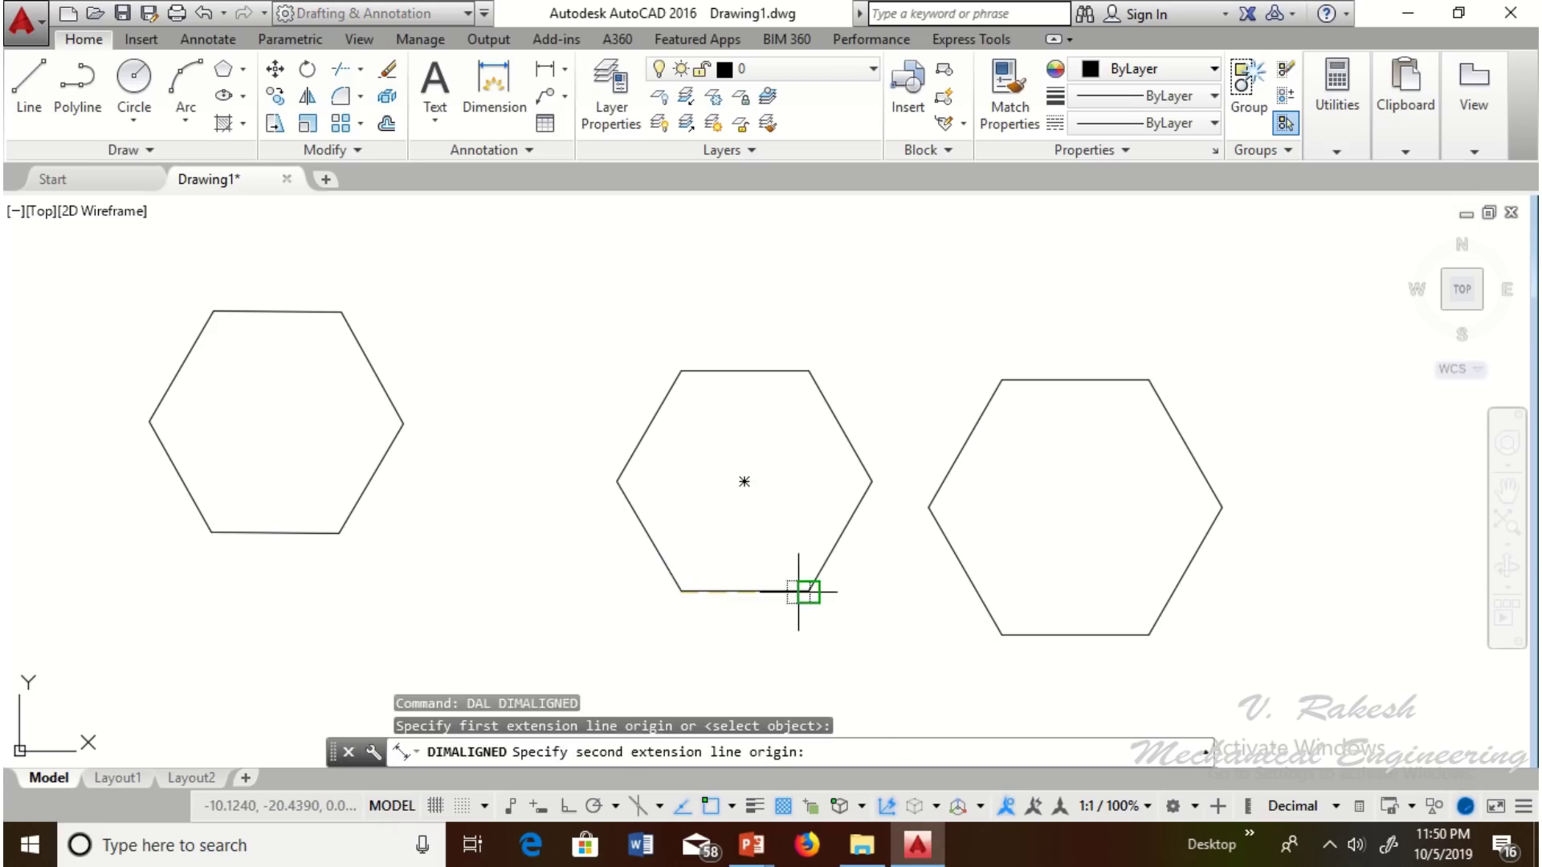
click(809, 591)
click(803, 629)
Step: Add an aligned dimension below the bottom edge of the rightmost, circumscribed hexagon
key(Return)
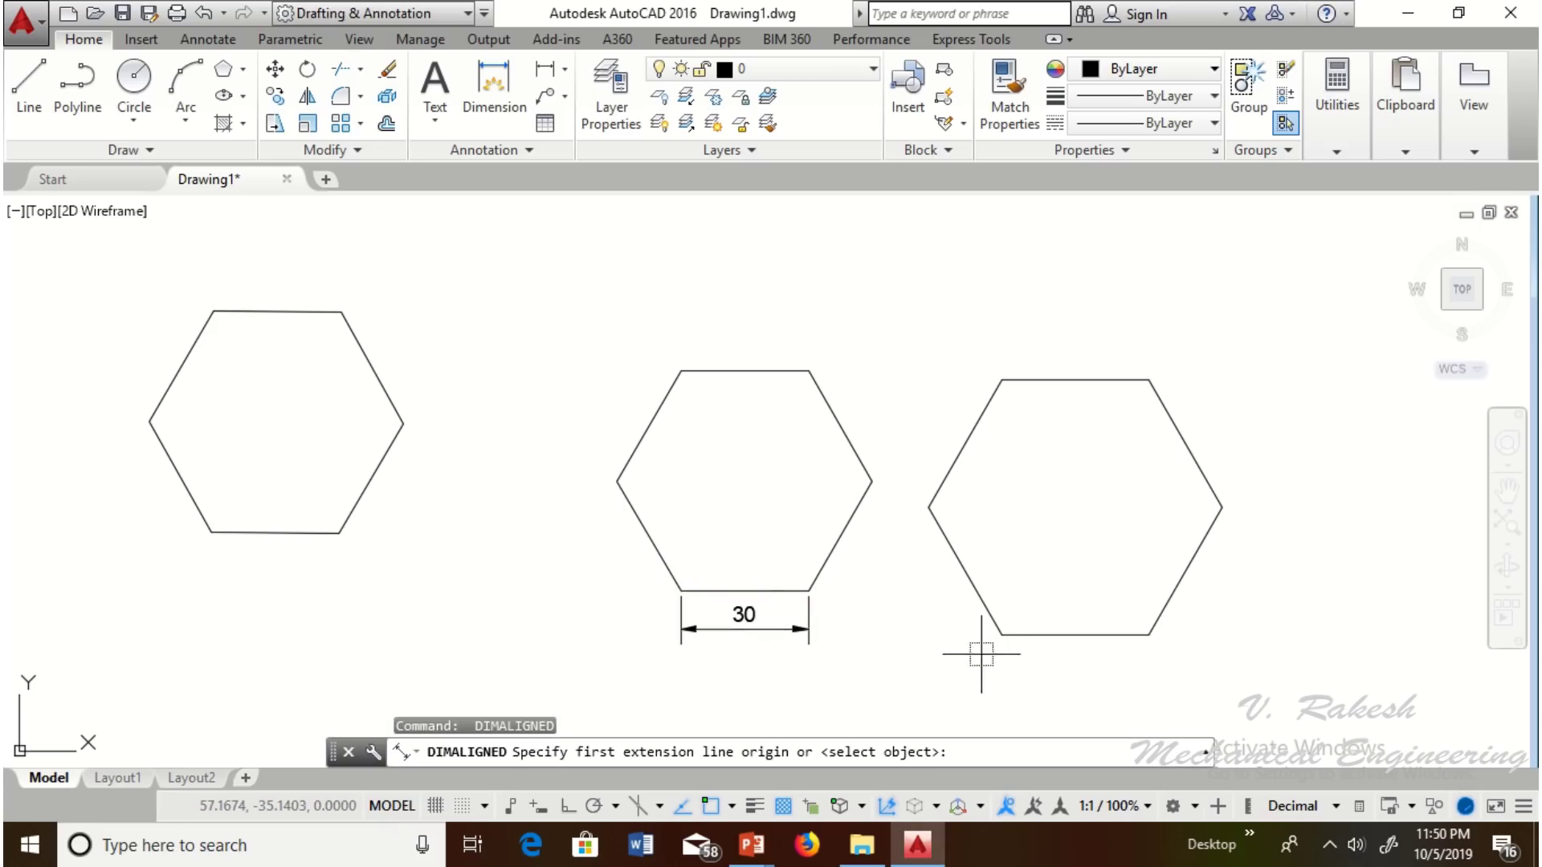
click(1001, 635)
click(1149, 635)
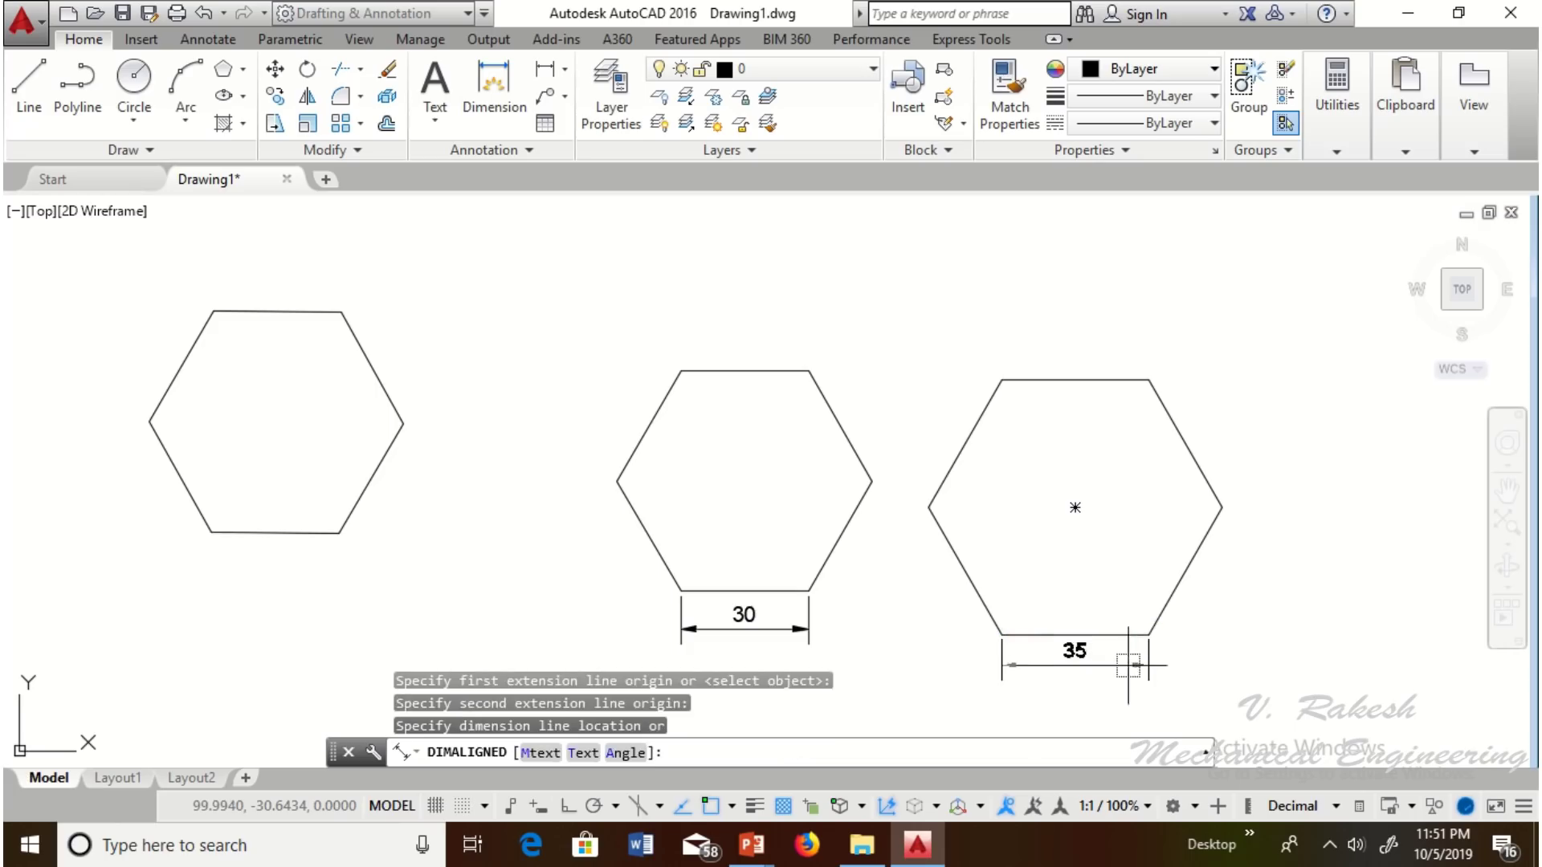
click(1074, 676)
Step: Add an aligned dimension below the bottom edge of the leftmost hexagon, drawn by its edge
key(Return)
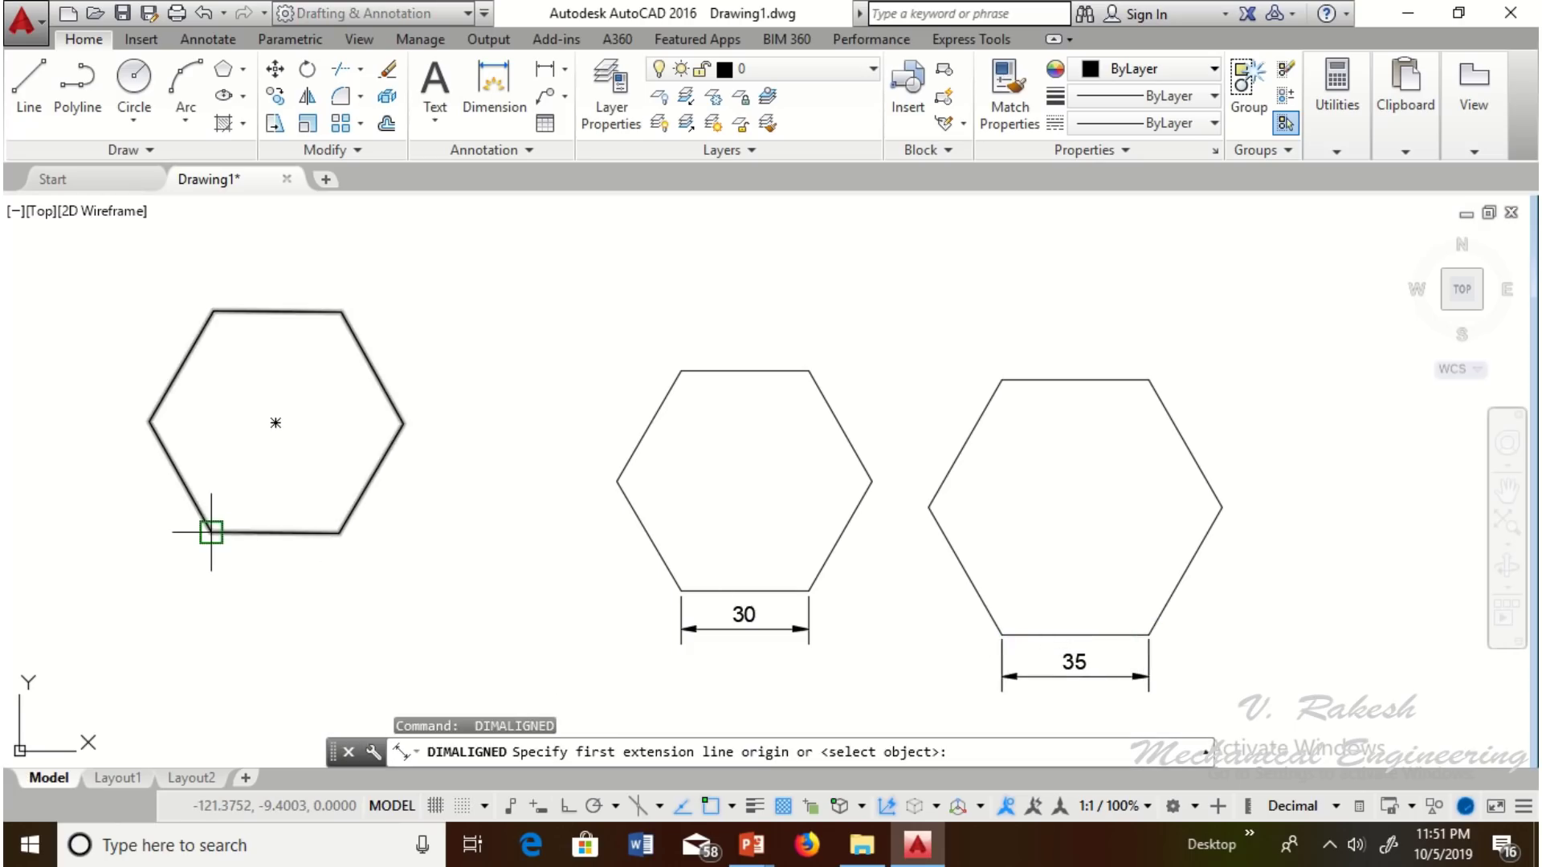
click(212, 532)
click(340, 533)
click(302, 587)
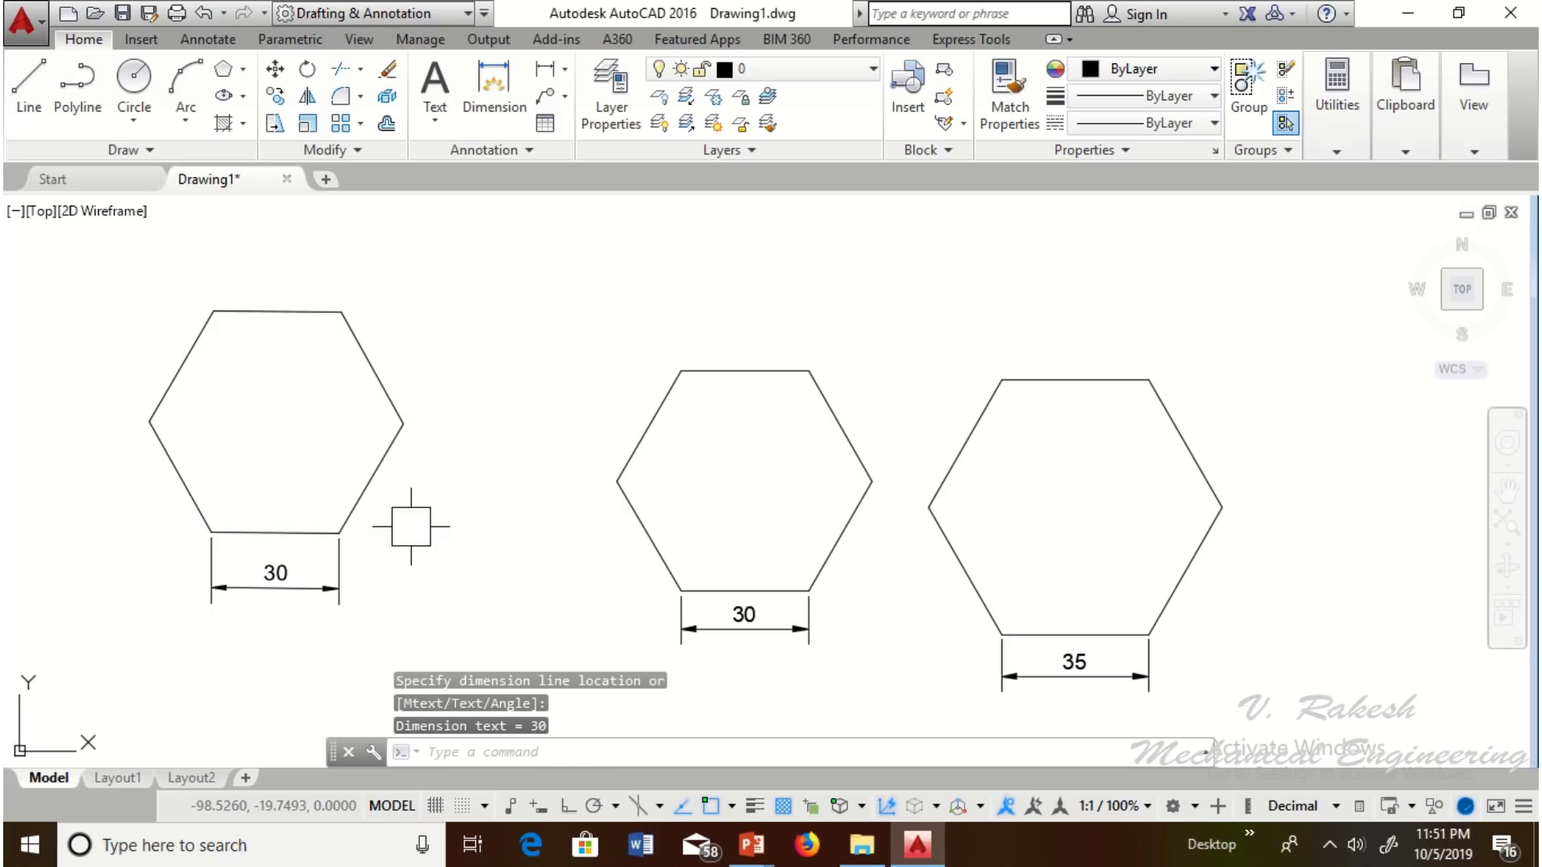
click(271, 573)
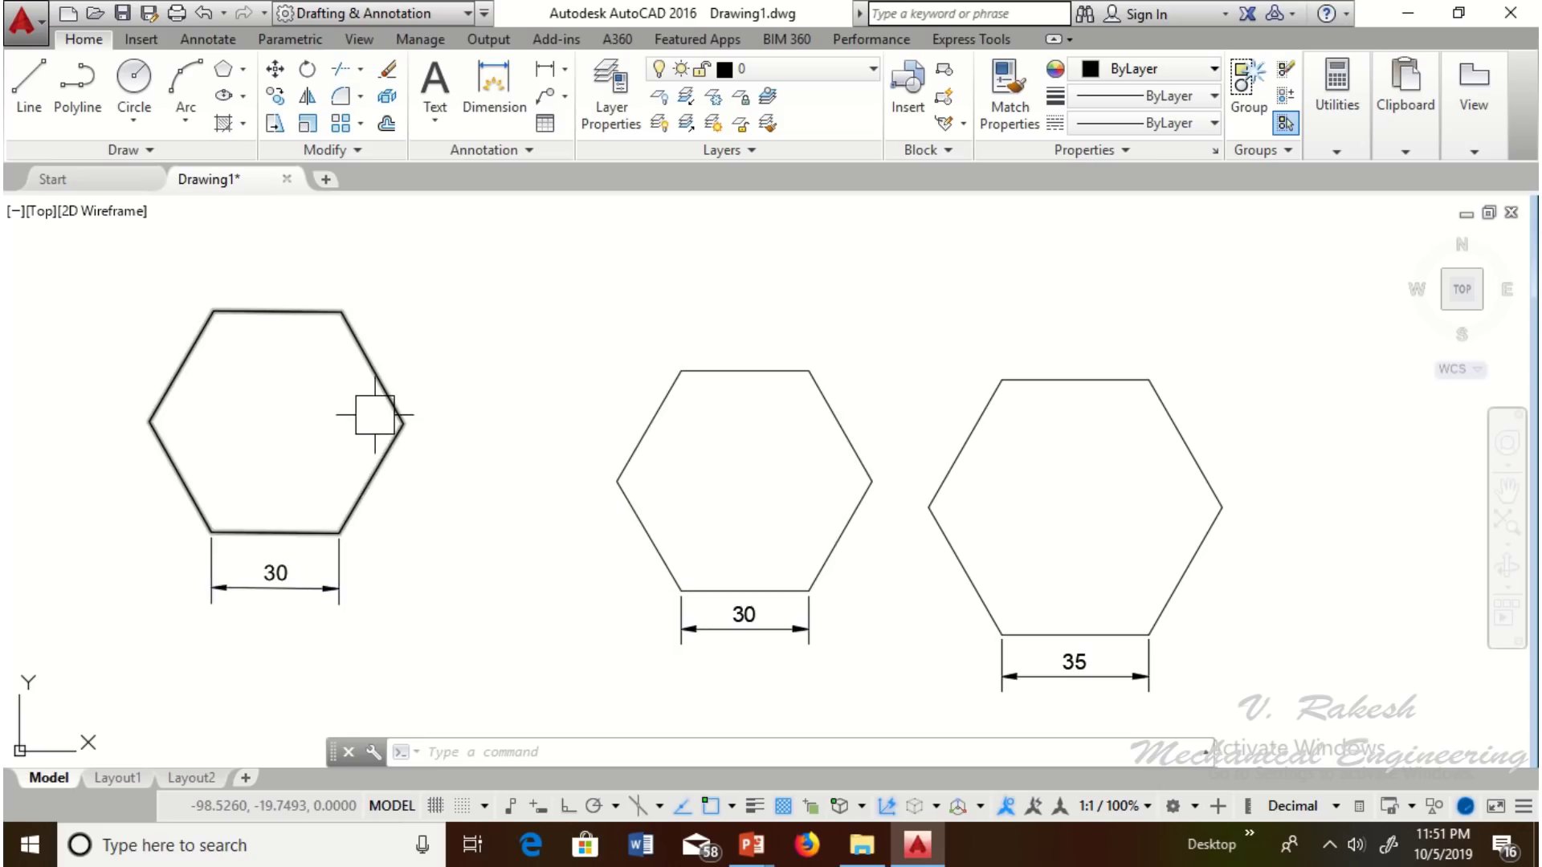
mouse_move(376, 387)
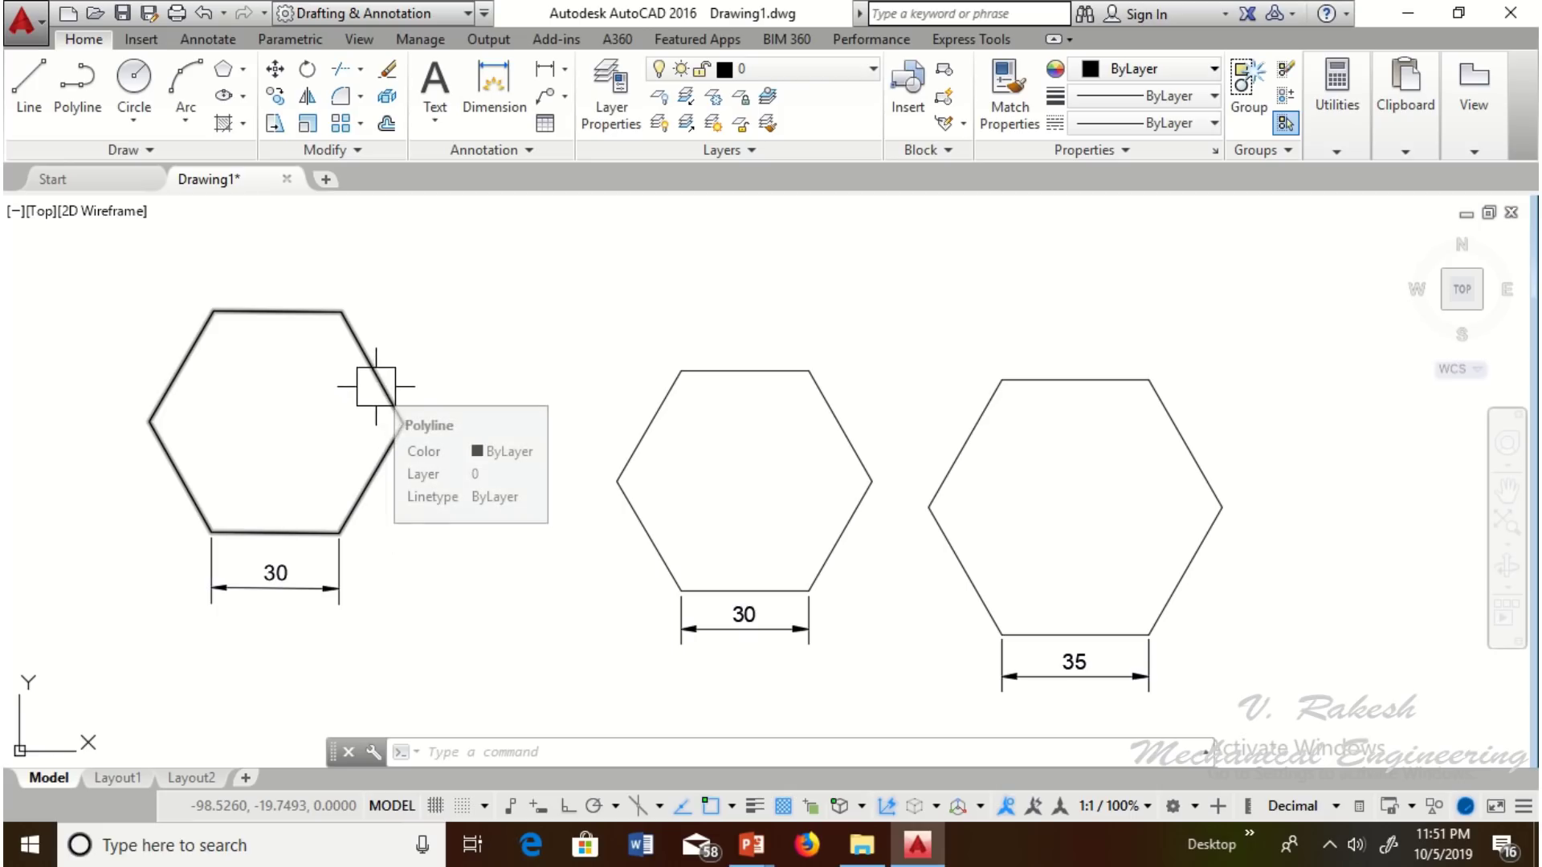